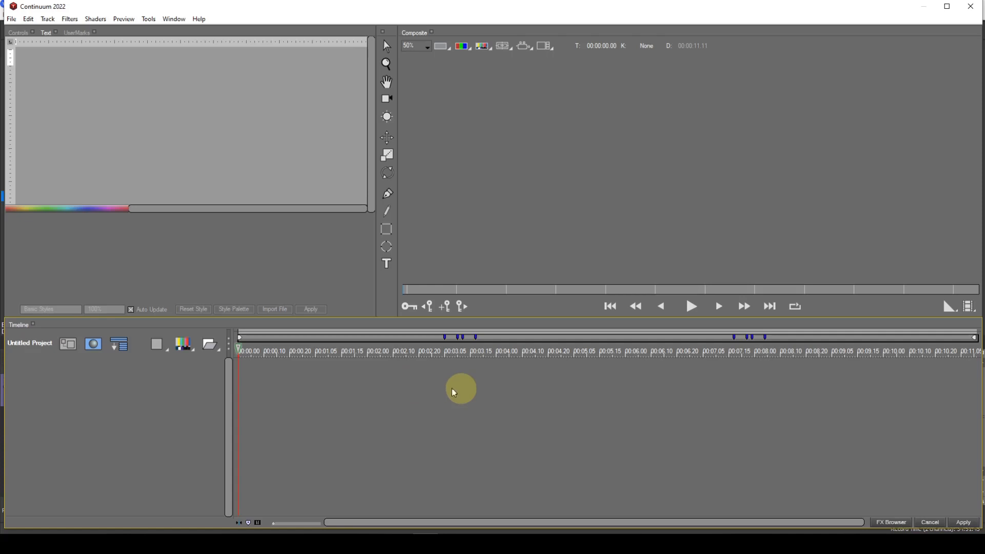
Step: Add a spline primitive rectangle to the composition
click(184, 345)
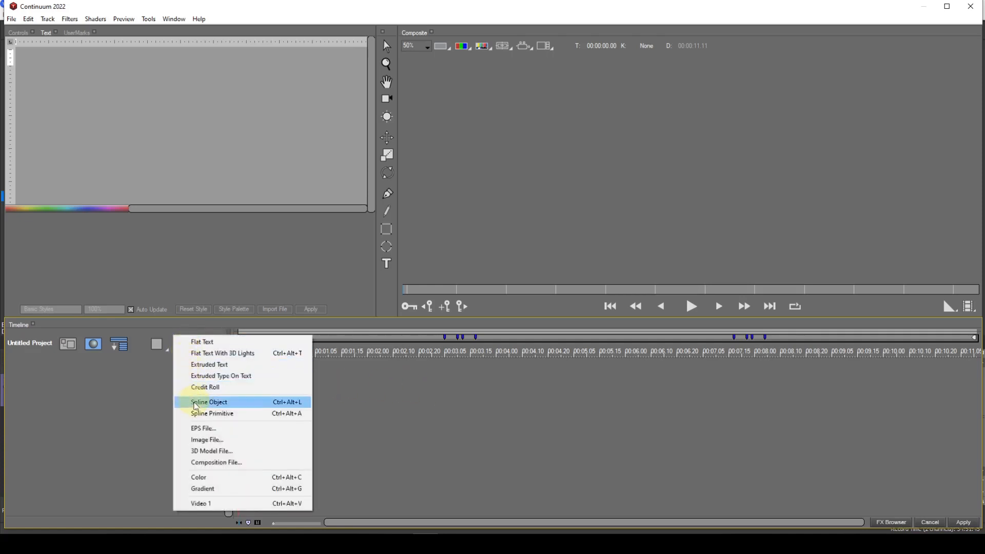
click(195, 417)
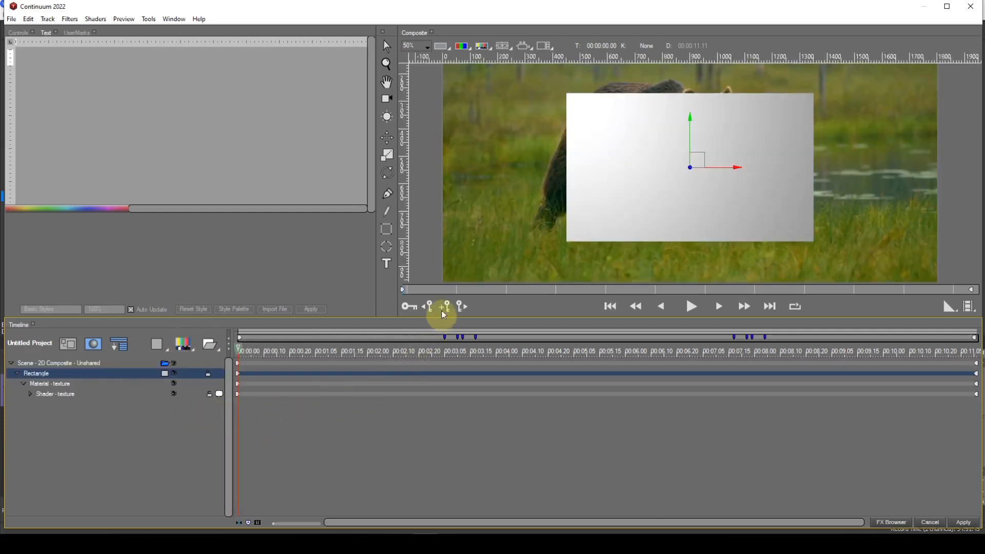
Step: Scale the rectangle down to a wide, low bar and move it against the video frame's left edge near the bottom
click(391, 159)
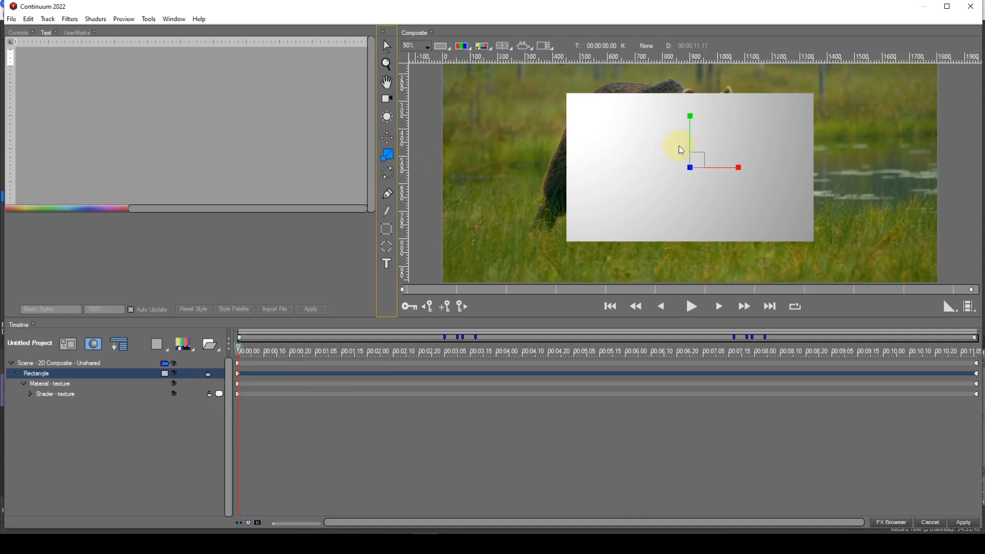
drag(689, 136, 689, 163)
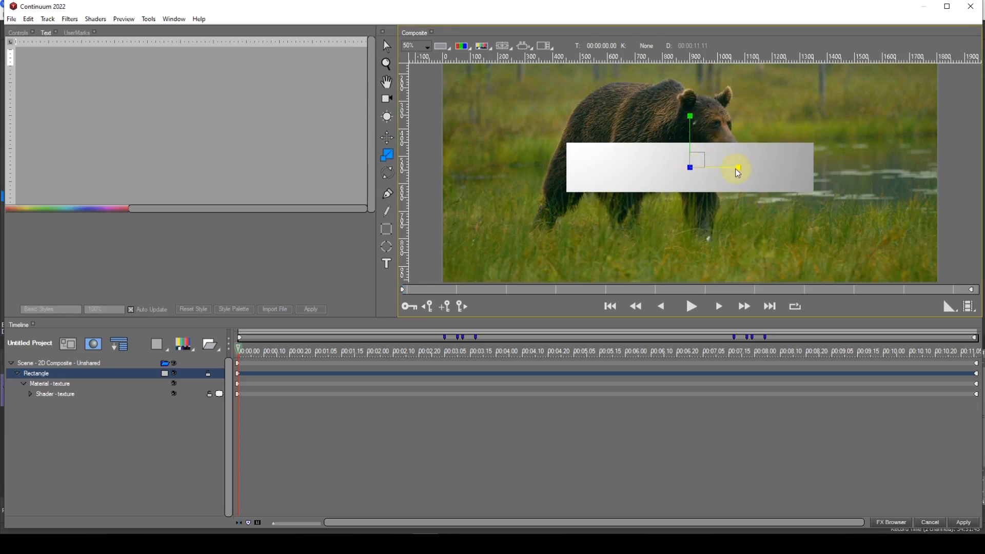
drag(735, 173, 730, 173)
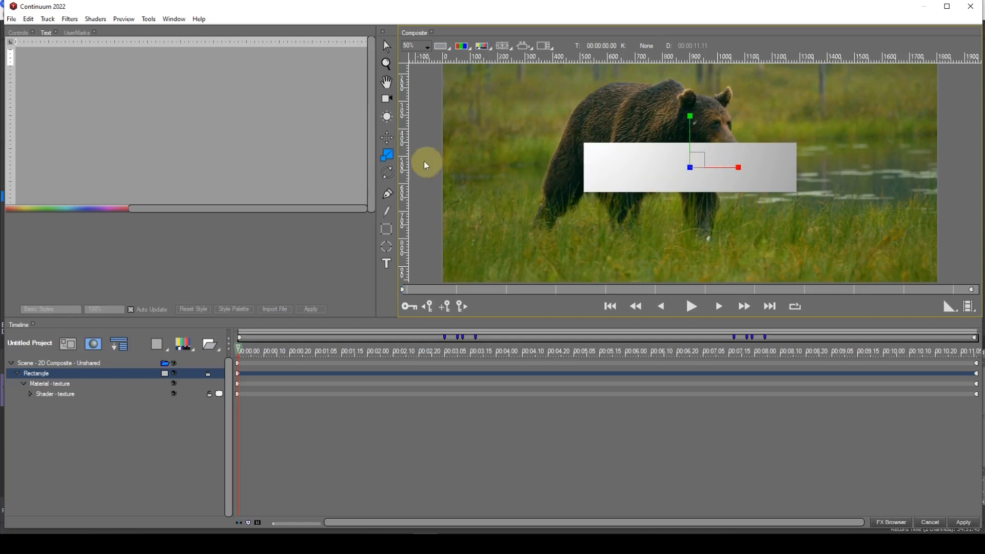
click(387, 138)
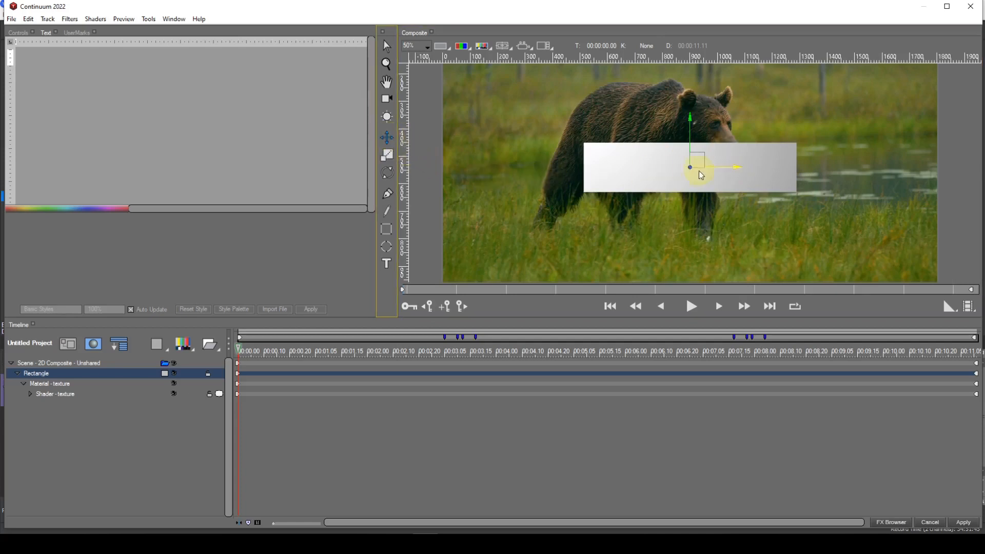
drag(700, 164, 553, 238)
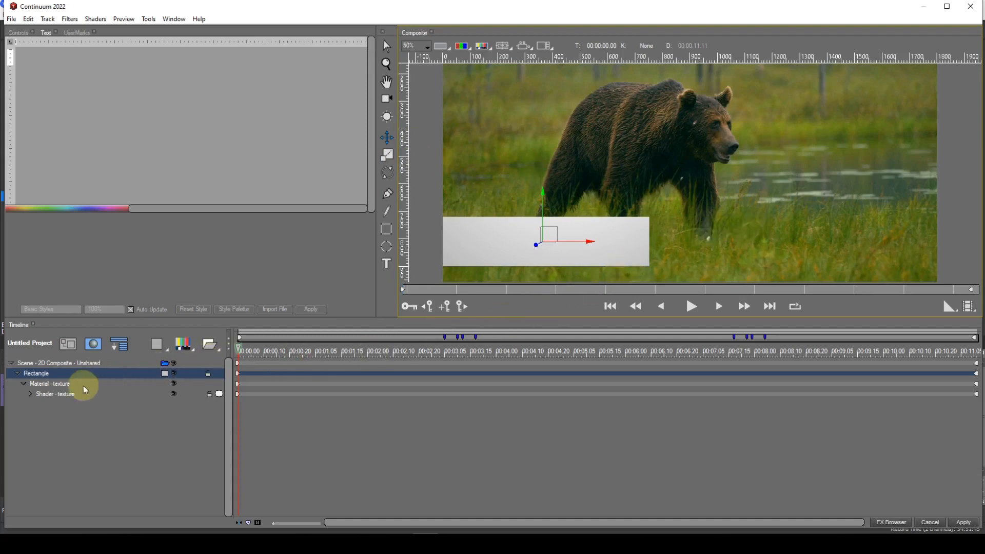
Step: Set the rectangle material's fill type to Gradient and open the gradient for editing
click(54, 383)
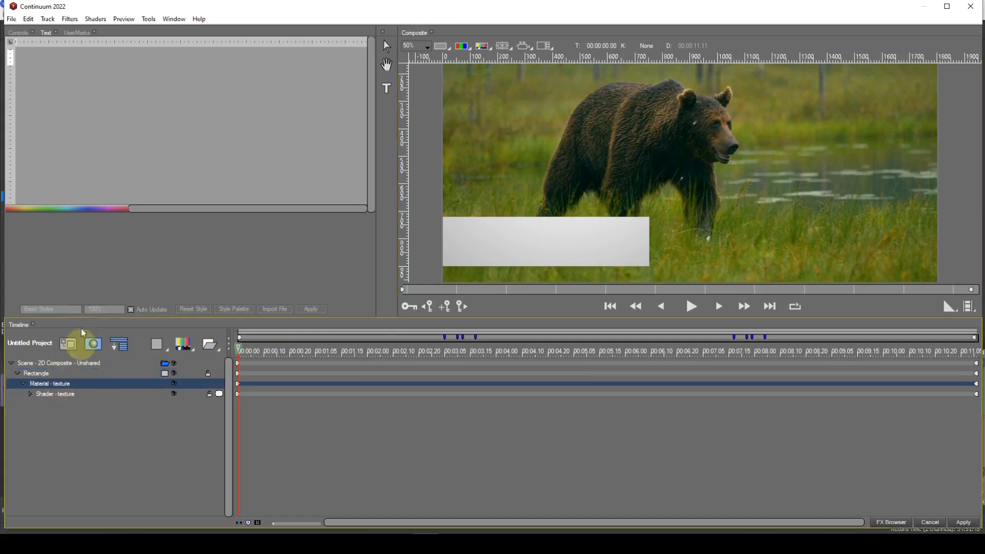
click(24, 35)
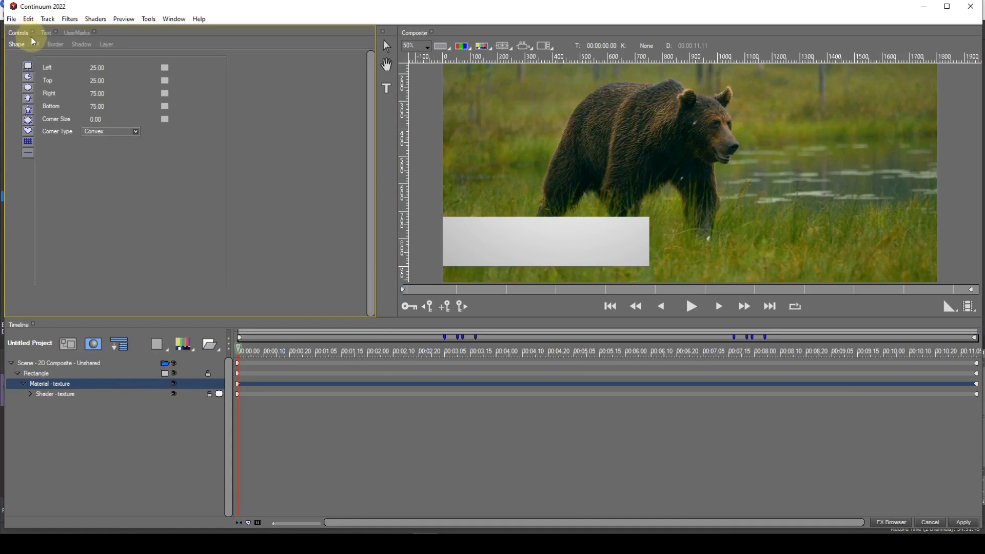
click(37, 44)
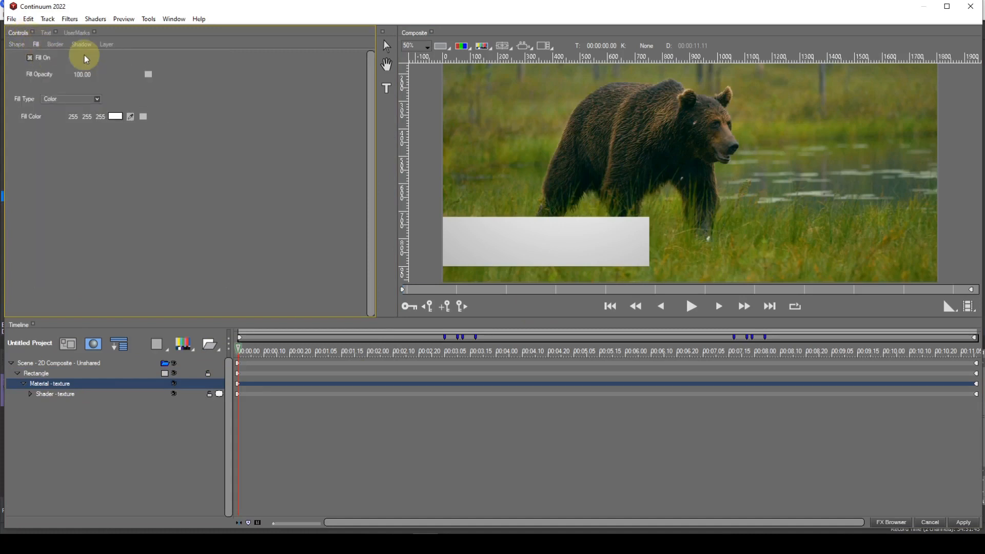
click(98, 100)
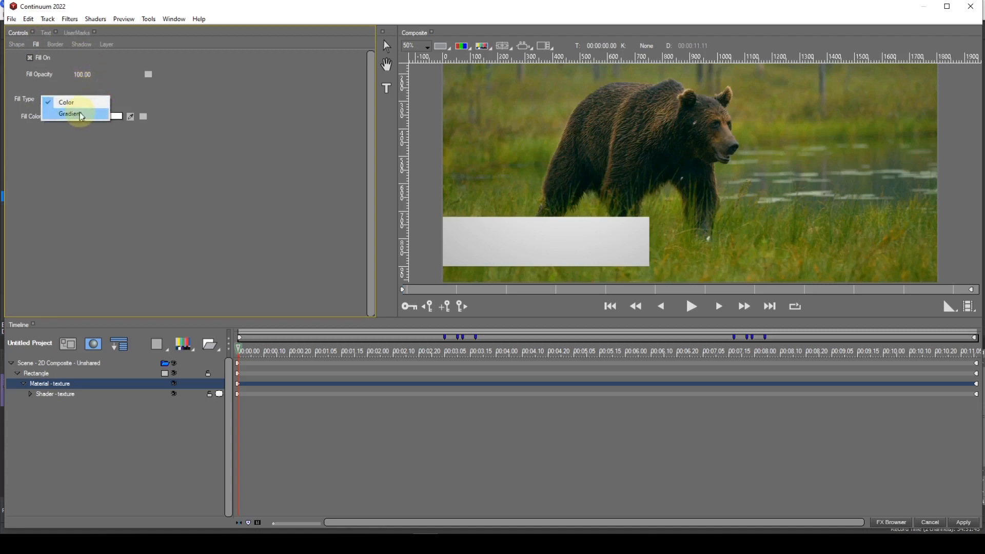
click(80, 114)
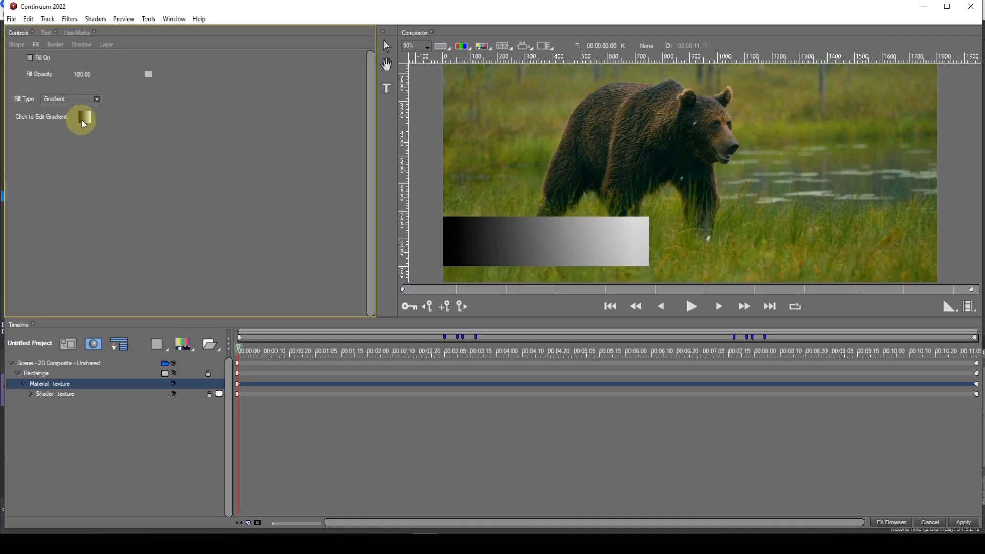
click(85, 118)
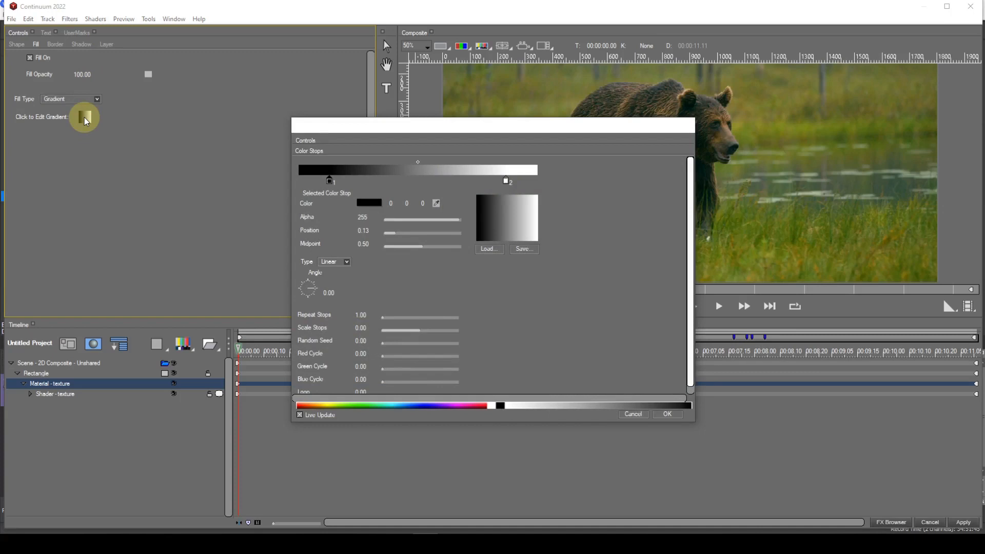
Step: Set the white color stop's alpha to 0 and position to 1.00, and the black stop's position to 0.00
click(510, 188)
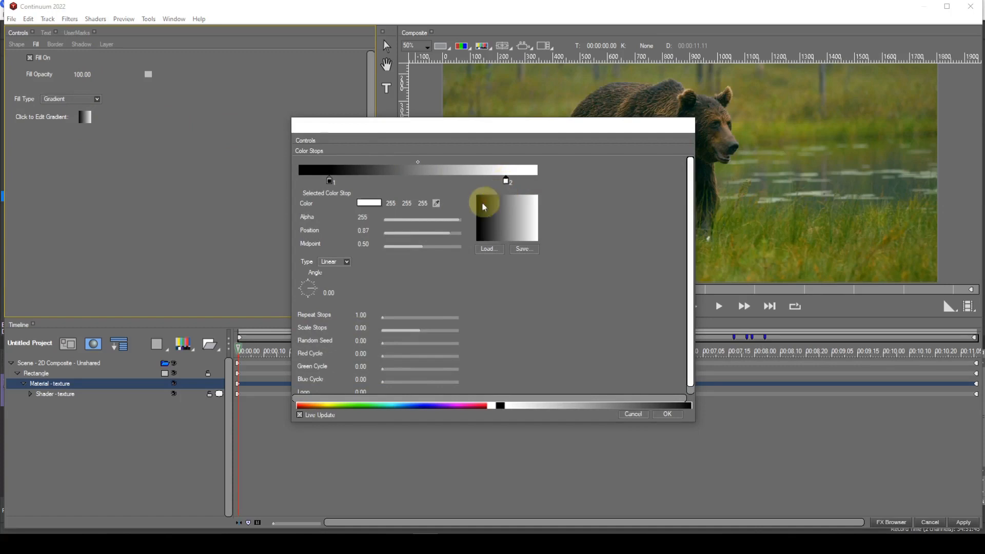
drag(458, 220, 386, 224)
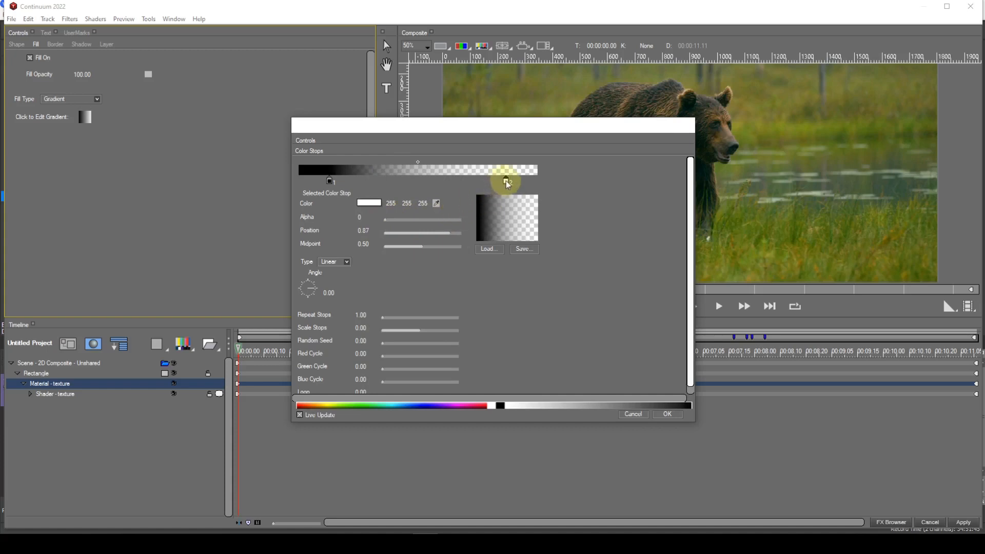
drag(508, 184, 591, 196)
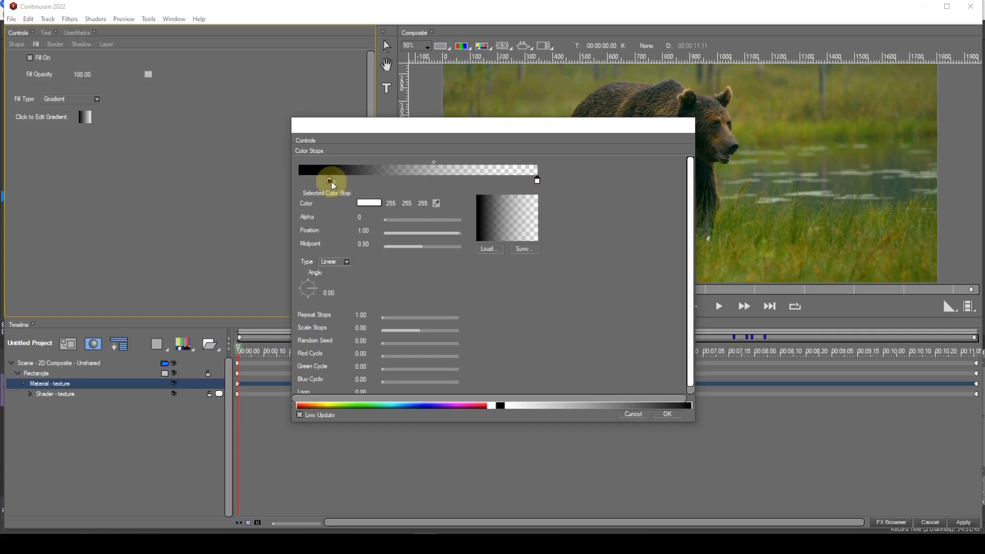
drag(334, 185, 300, 183)
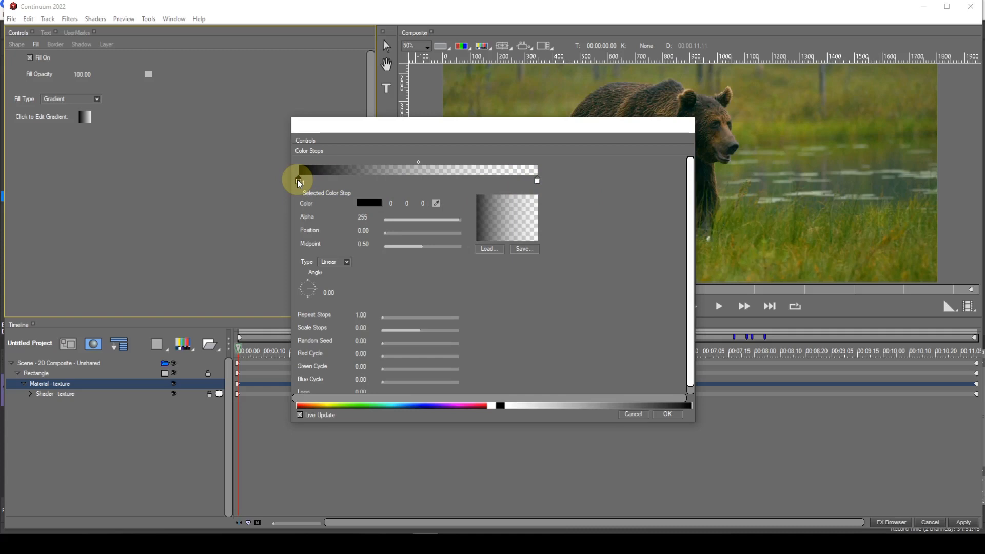
Step: Change the black color stop to a mid grey with RGB values 103, 103, 103
click(370, 203)
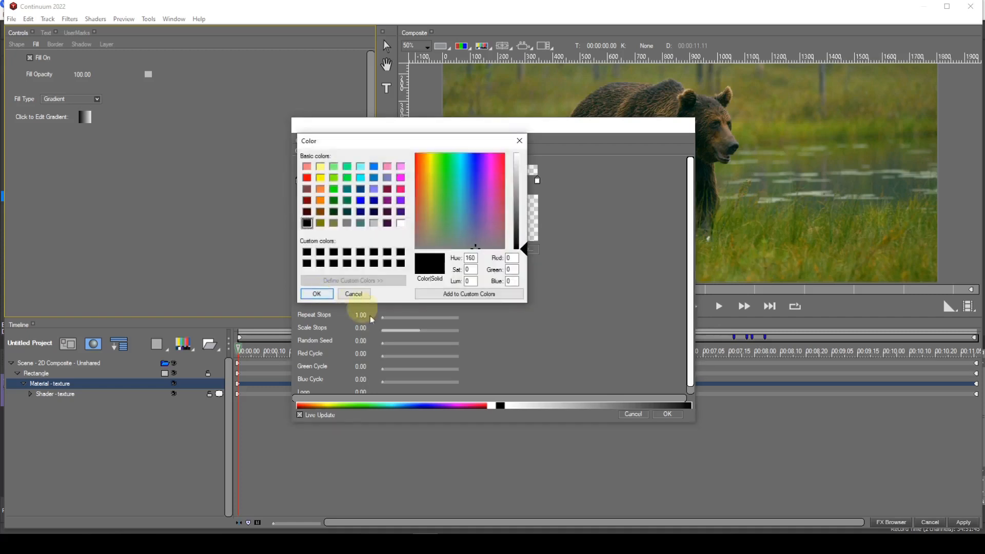
click(524, 248)
drag(524, 248, 525, 224)
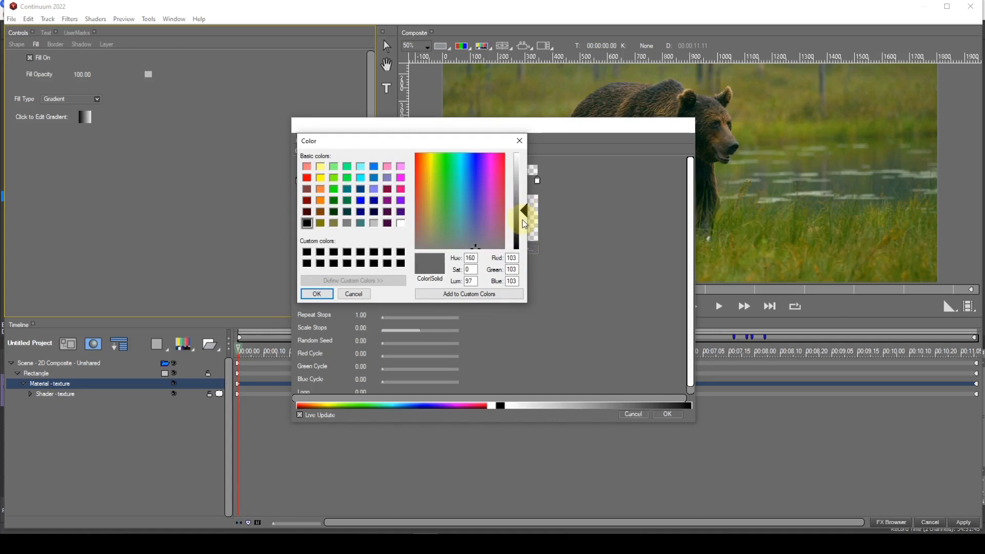
click(316, 294)
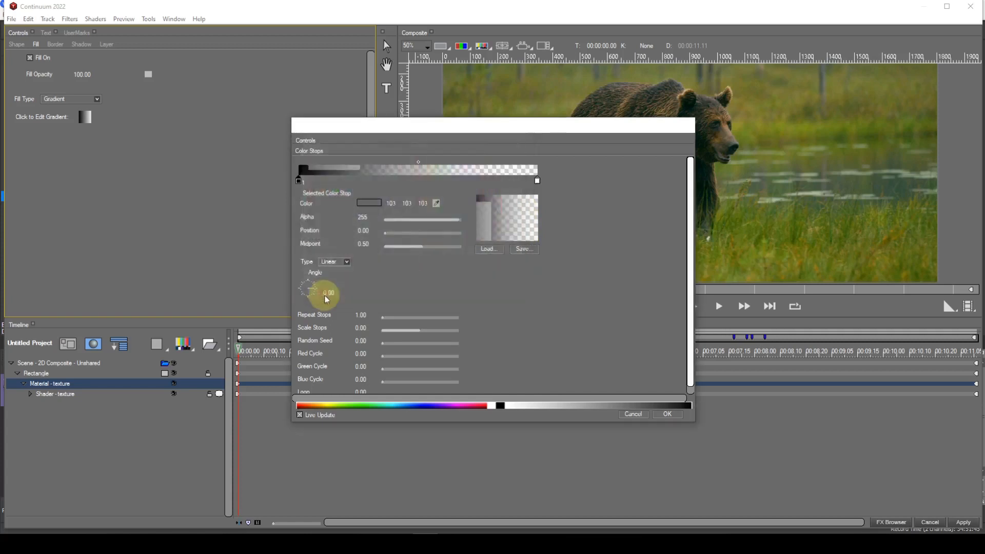
Step: Load the saved gradient Lower 3rd Background.grd and apply it to the rectangle's fill
click(490, 251)
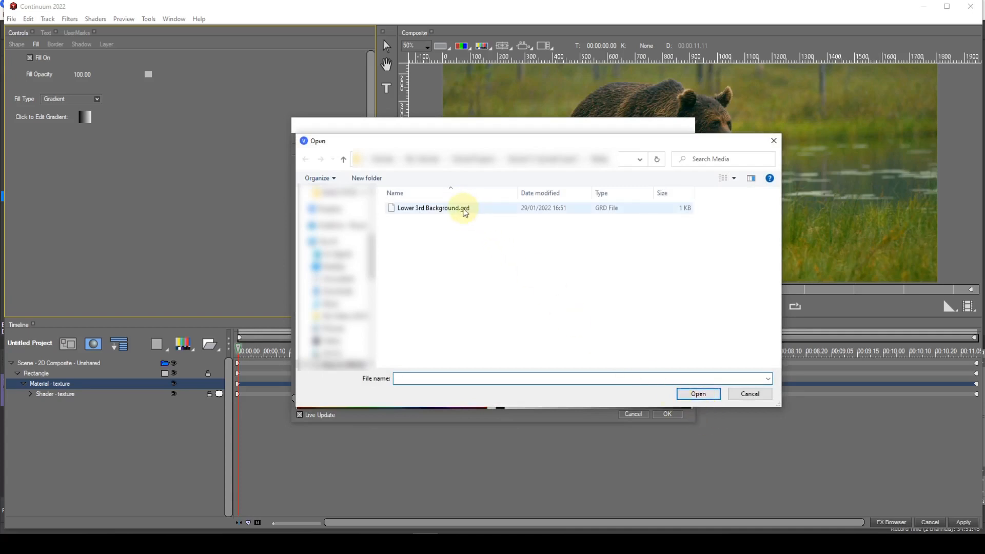
click(465, 211)
click(698, 394)
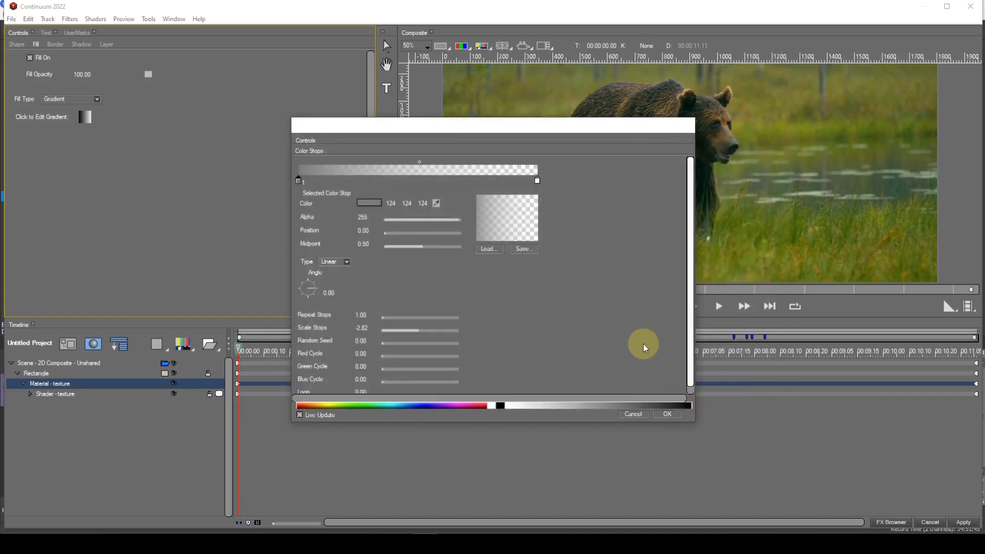
click(669, 415)
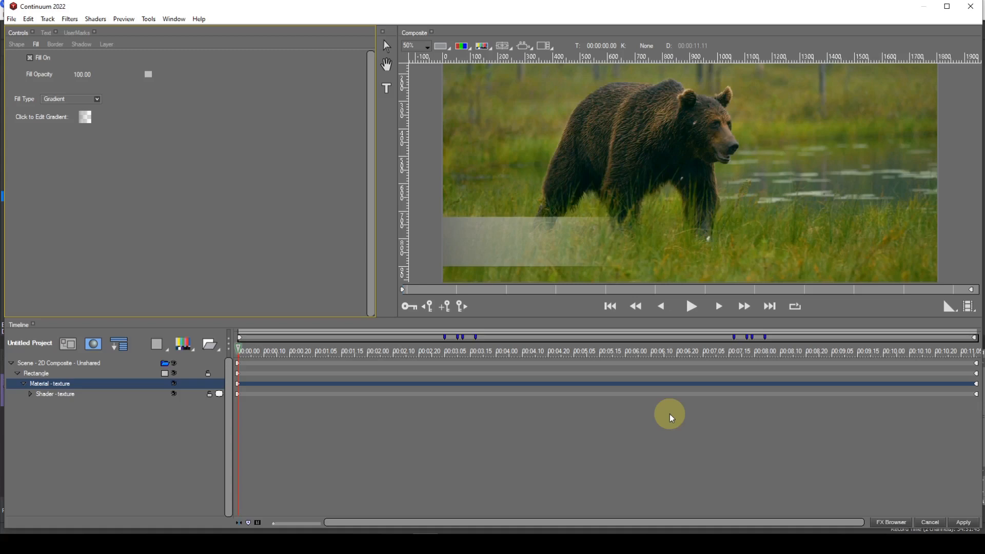
Step: Set the rectangle's fill opacity to 90
click(88, 74)
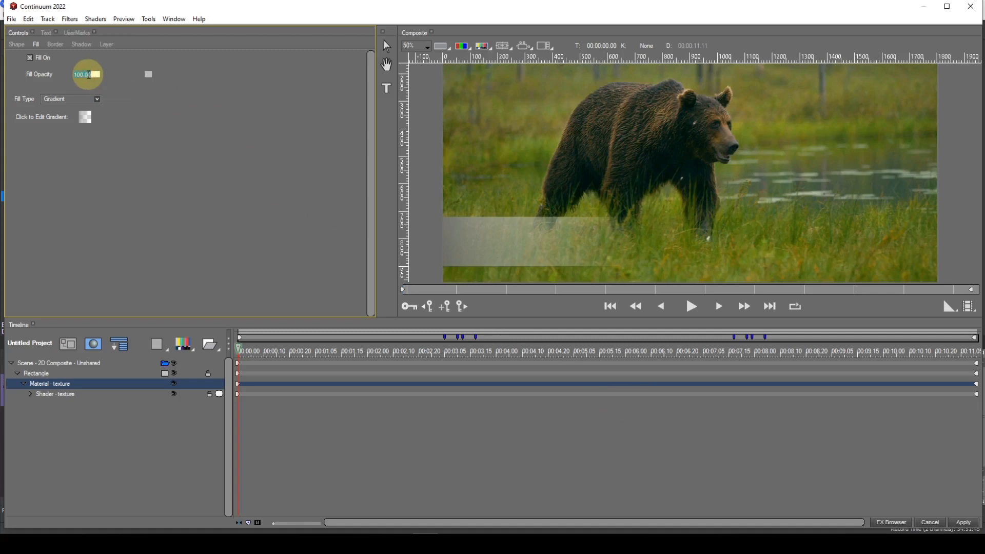
text(90)
key(Return)
Step: Enable the first border on the rectangle and set its edge width to 10
click(56, 45)
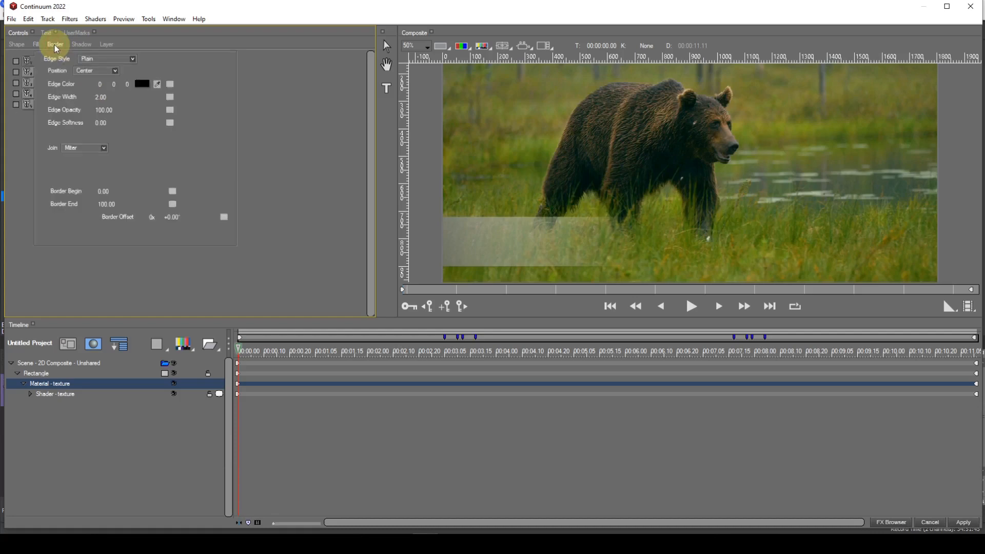
click(17, 61)
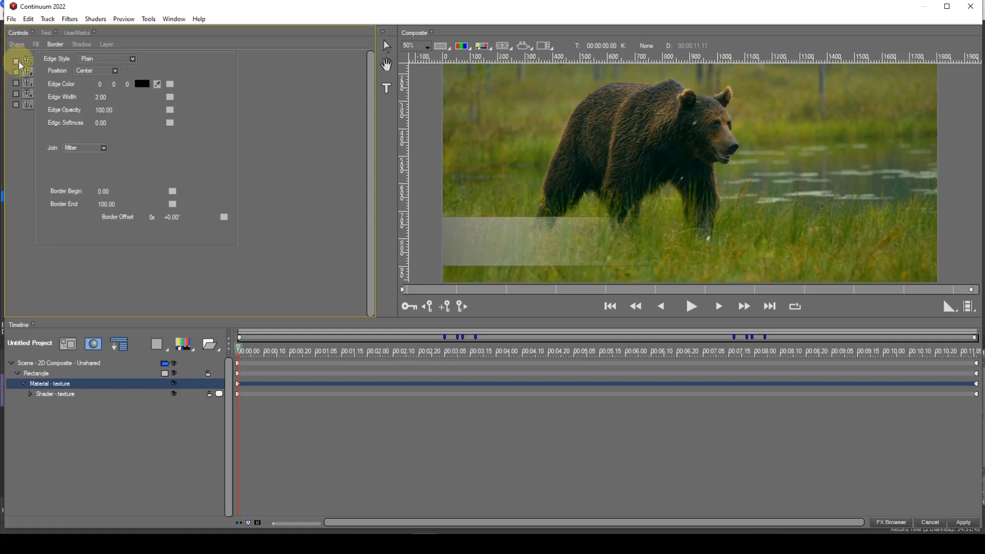
click(103, 98)
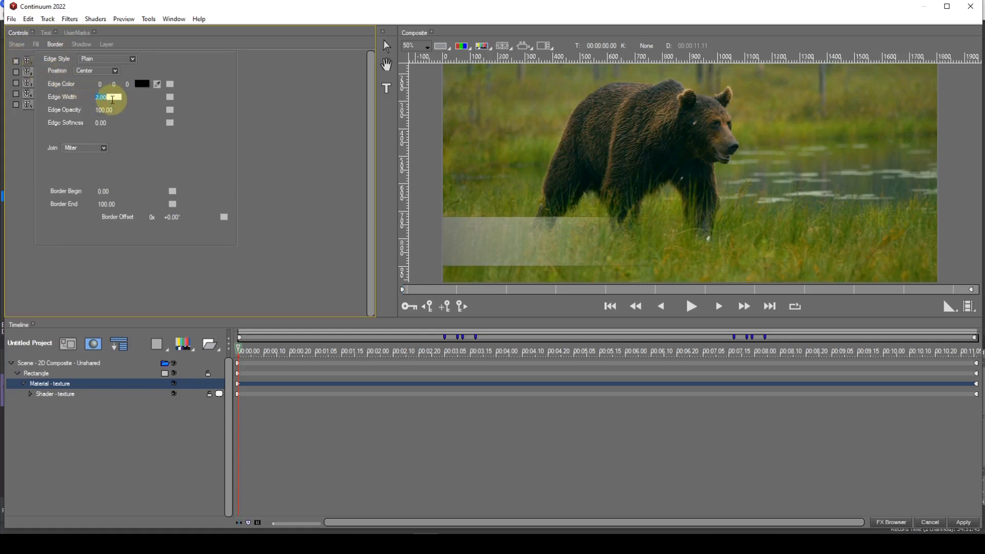
text(10)
key(Return)
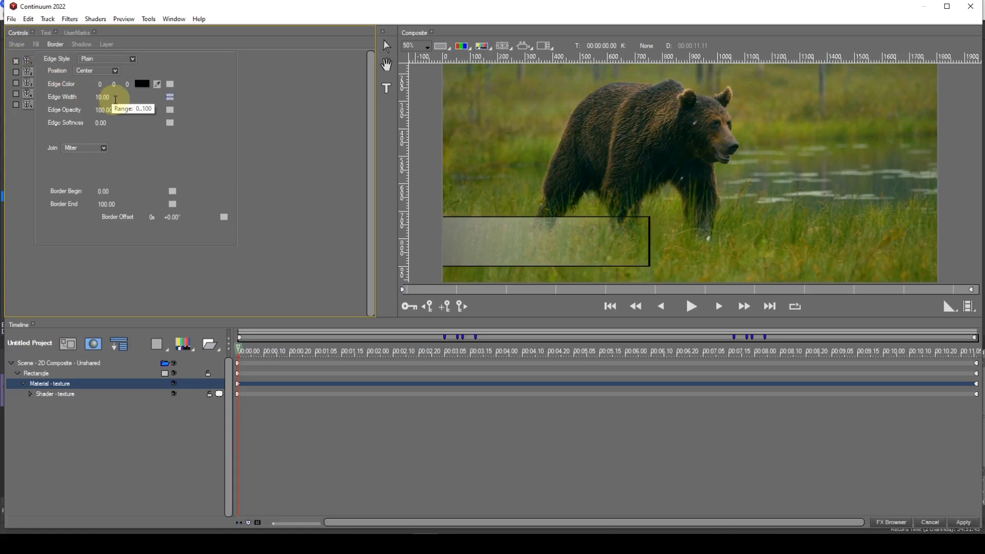
Step: Change the border's edge color to white
click(143, 86)
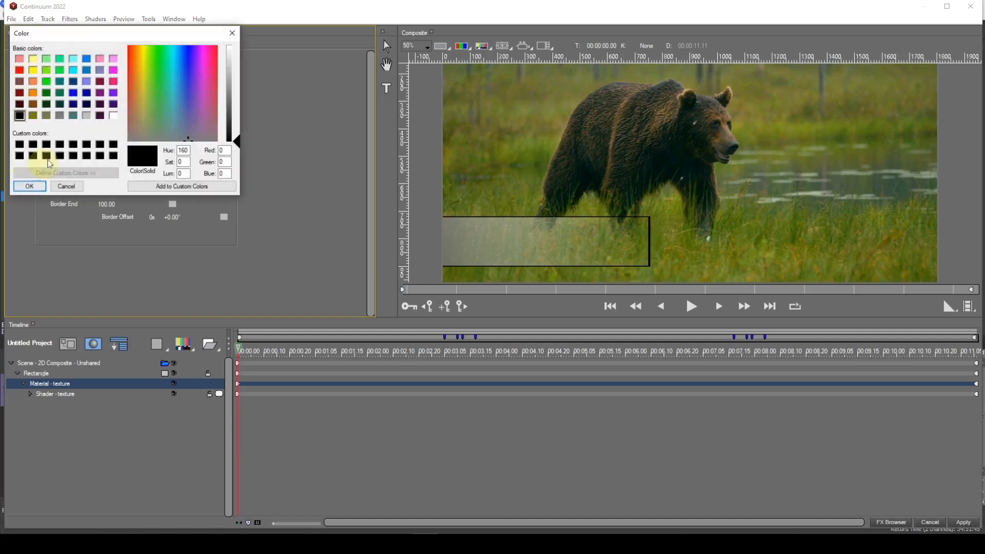
click(114, 116)
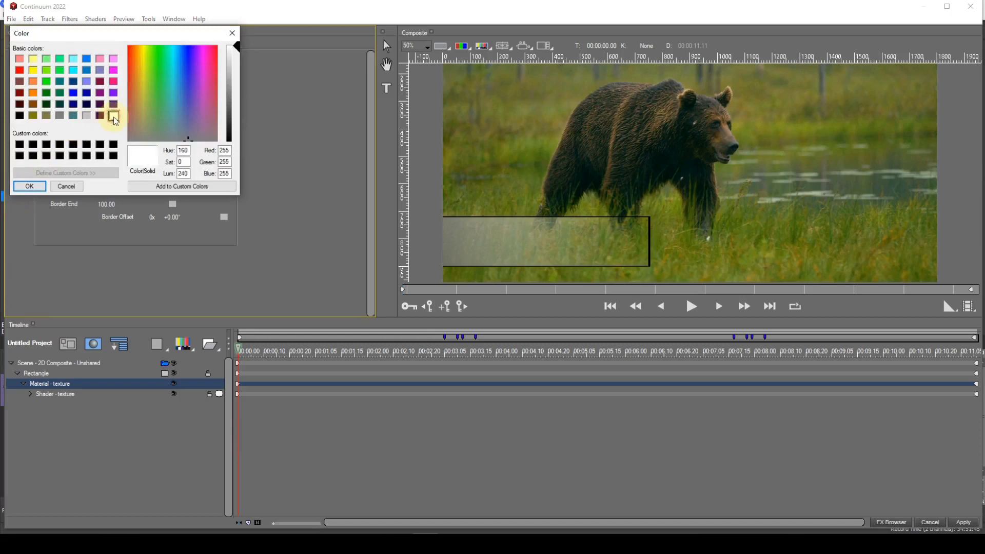
click(31, 187)
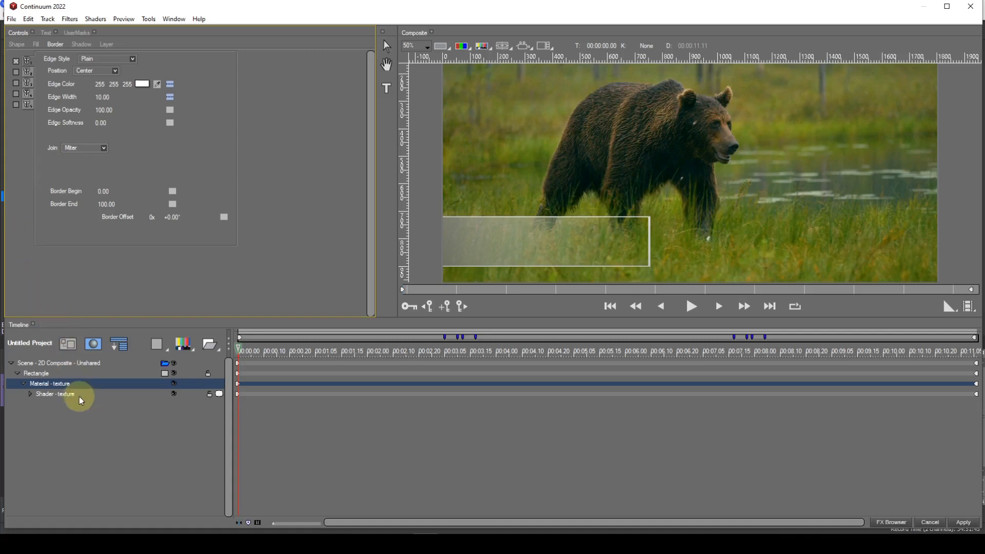
Step: Crop the rectangle's shader texture by setting Right to 70 and Softness Right to 5
click(54, 395)
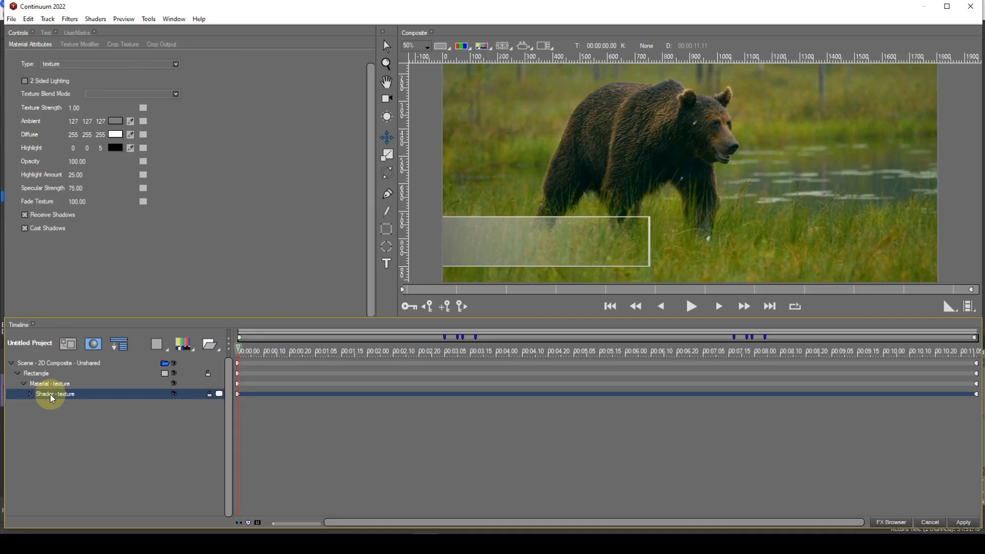
click(127, 45)
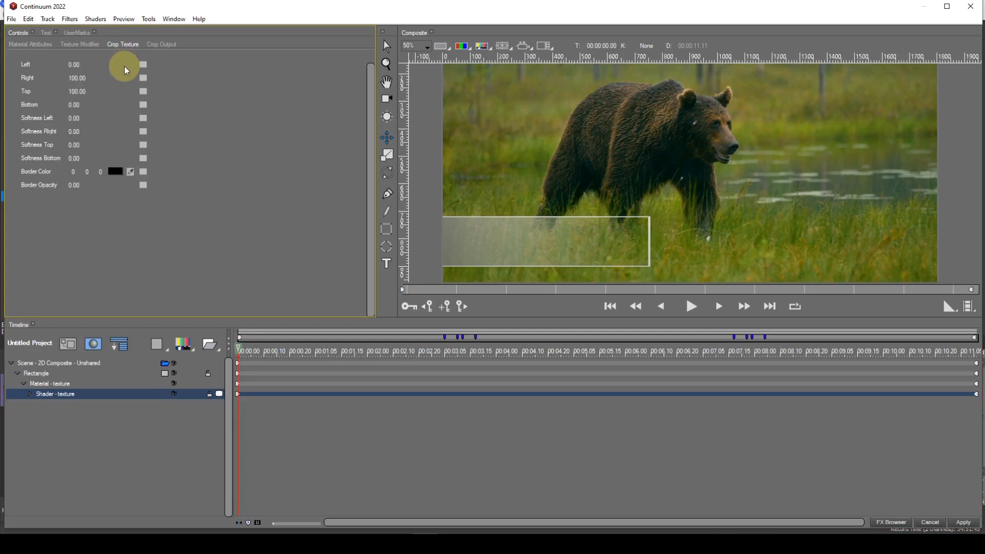
click(83, 78)
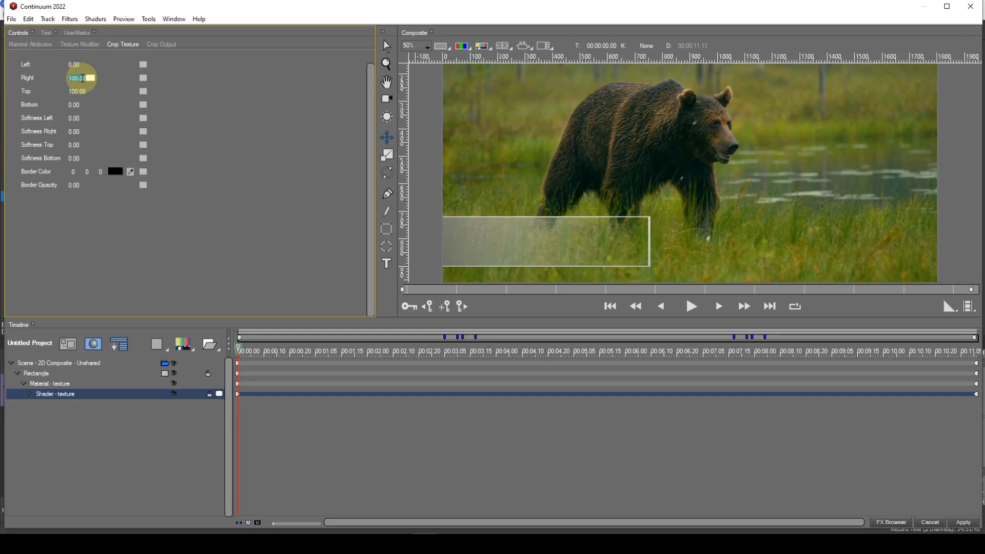
text(70)
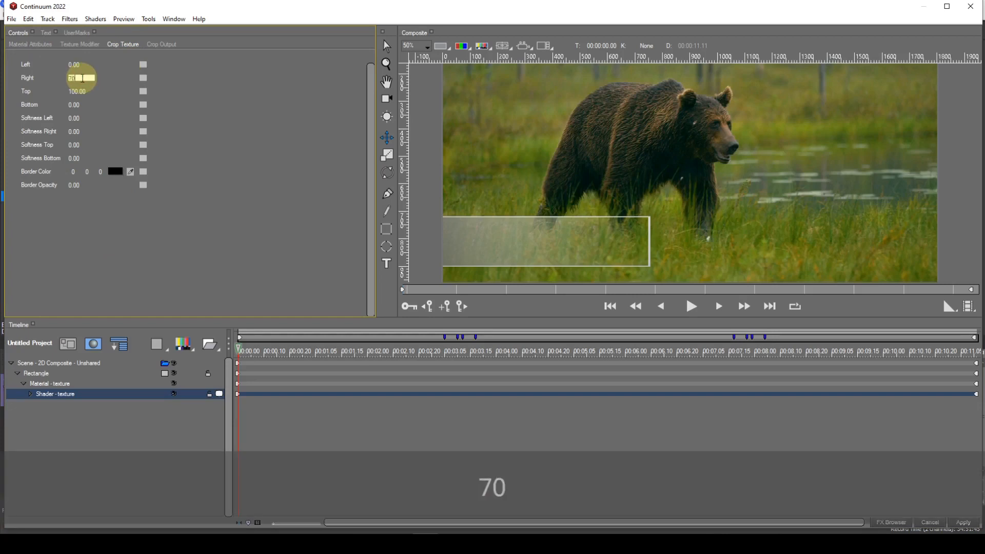
key(Return)
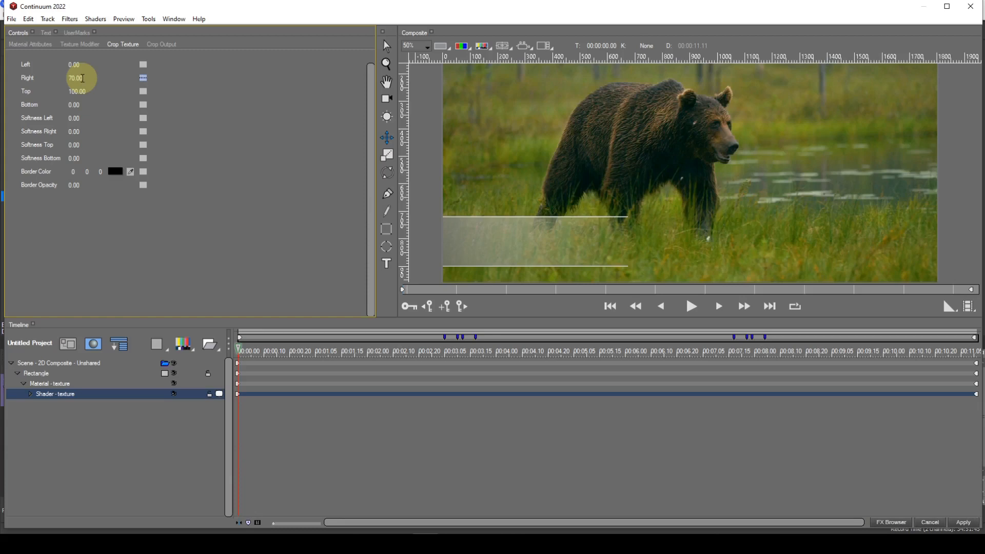
click(80, 131)
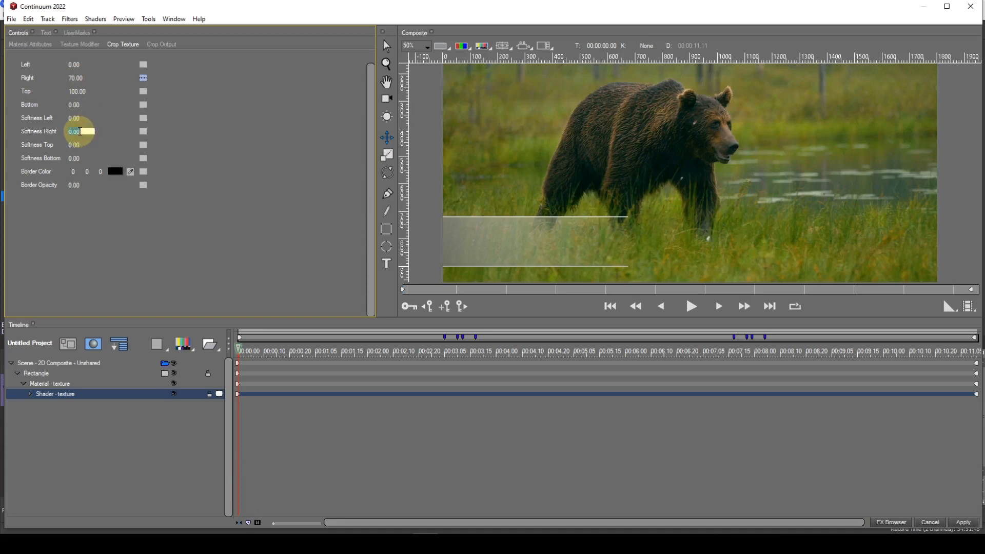
text(5)
key(Return)
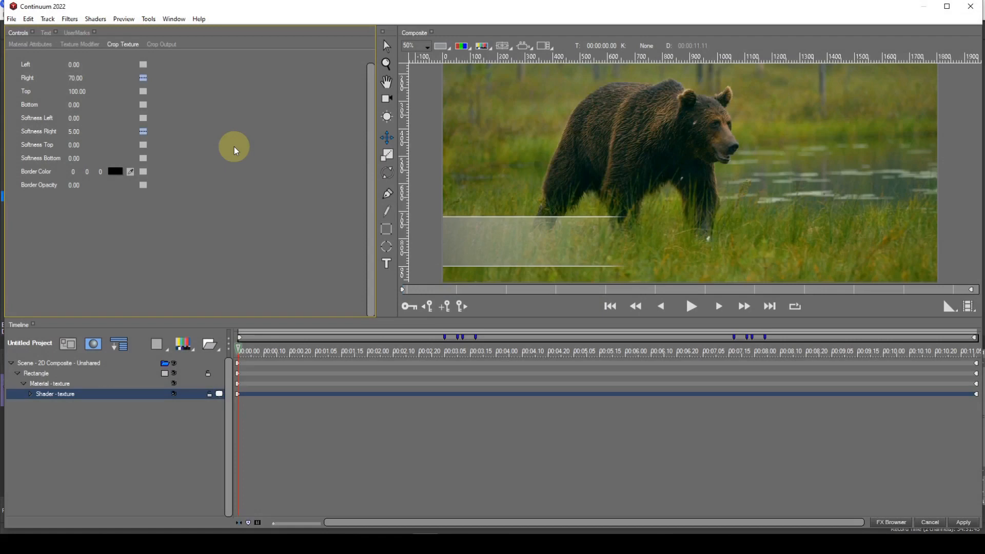
Step: Collapse the Rectangle track and add a Flat Text track to the 2D Composite scene
click(18, 374)
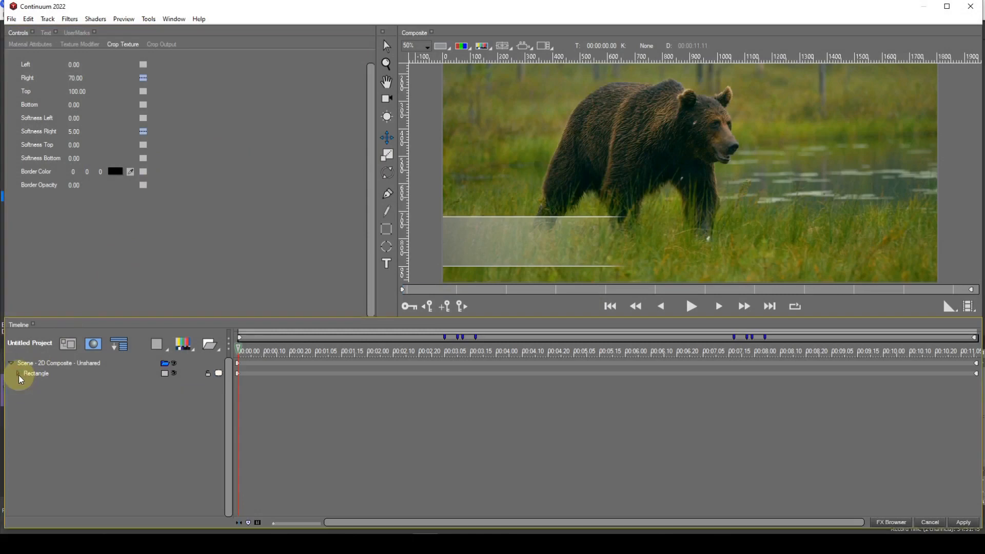
click(49, 365)
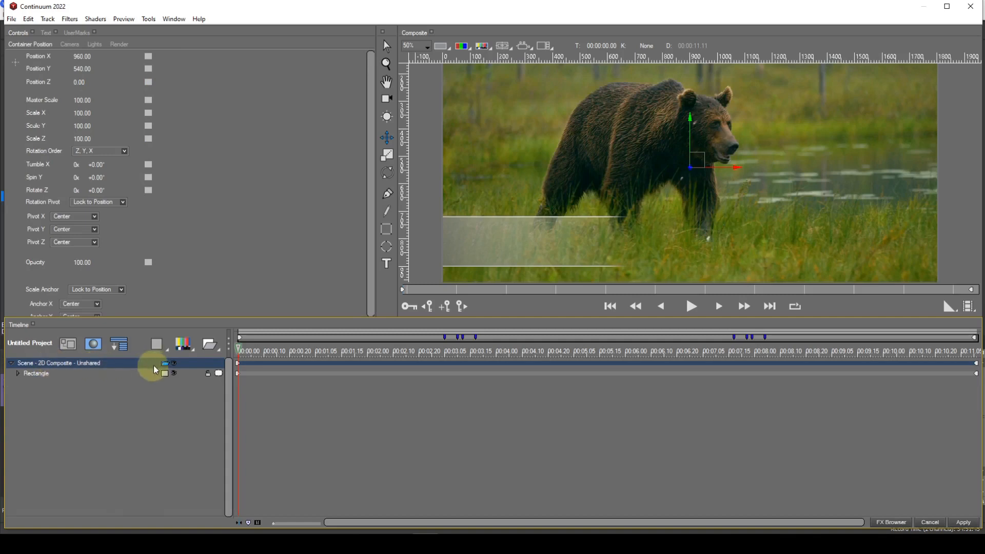
click(180, 351)
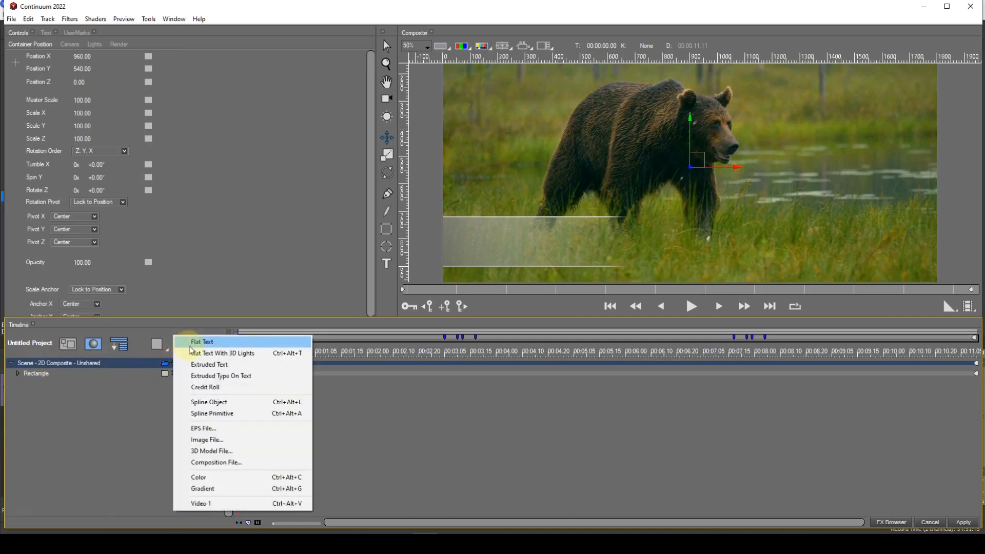
click(191, 345)
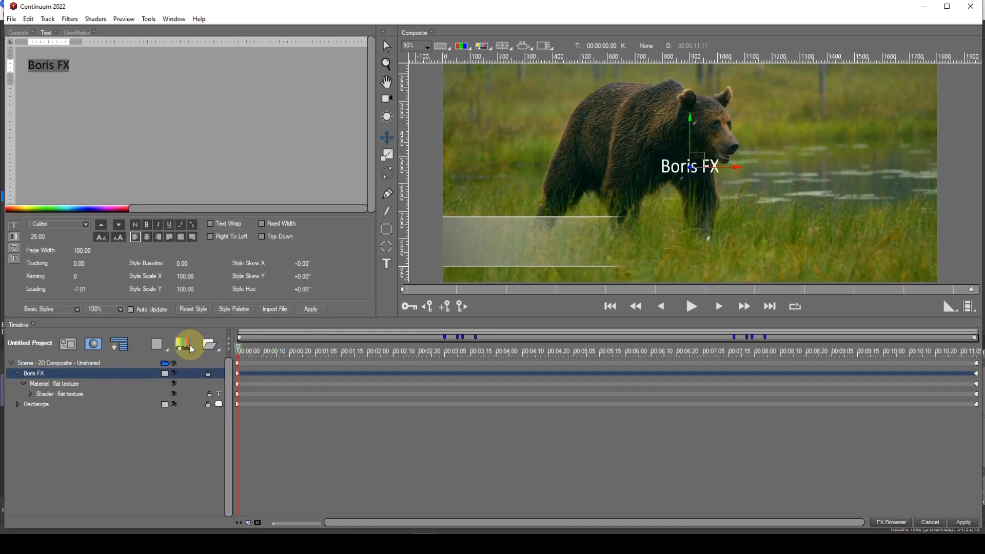
Step: Replace the default text with "Brown Bear" on the first line and "(Ursus arctos)" on the second
click(15, 237)
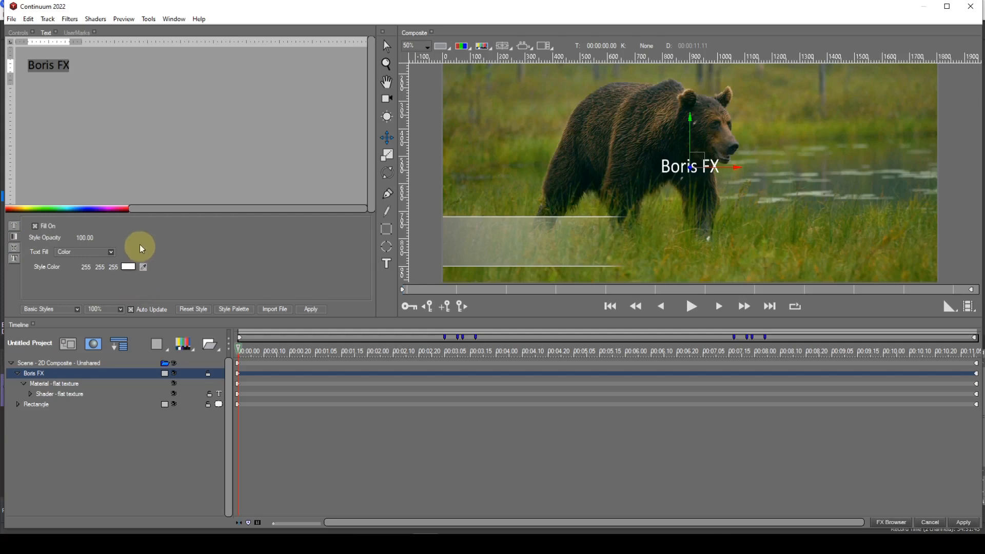
click(110, 102)
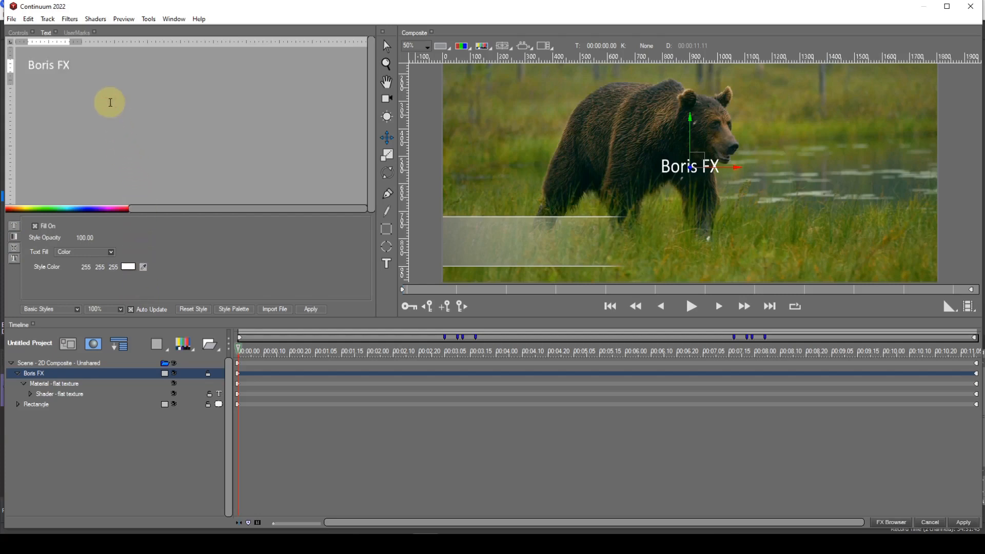
key(ctrl+a)
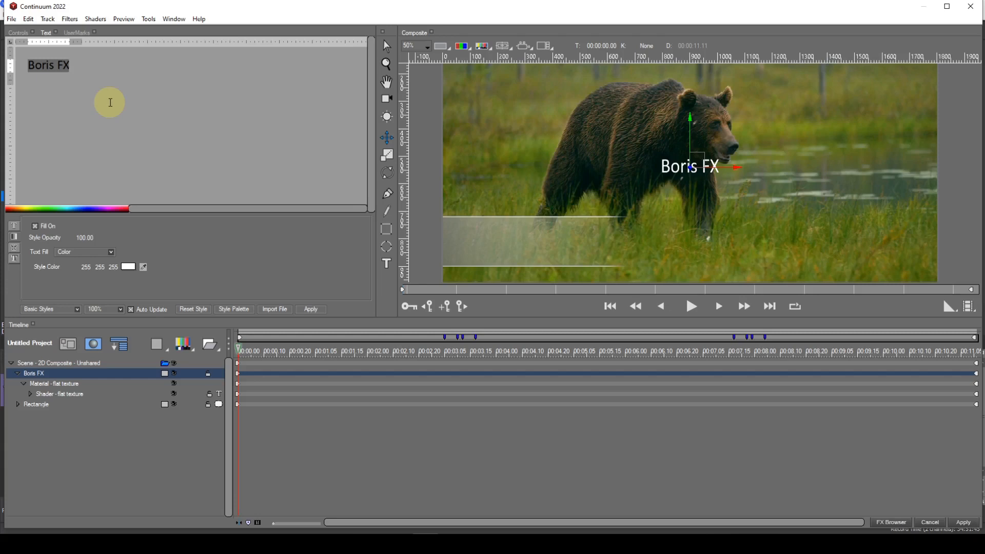
text(Br)
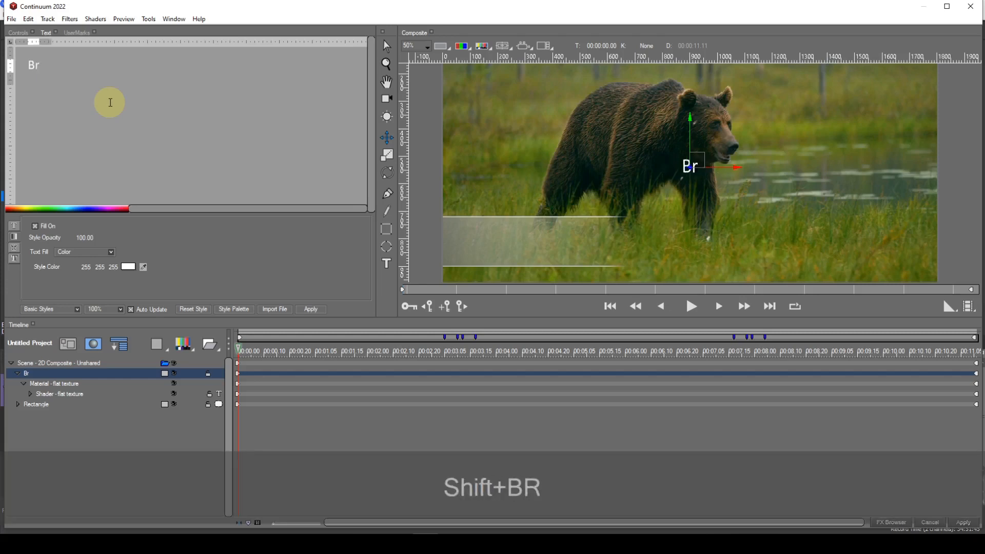
text(own )
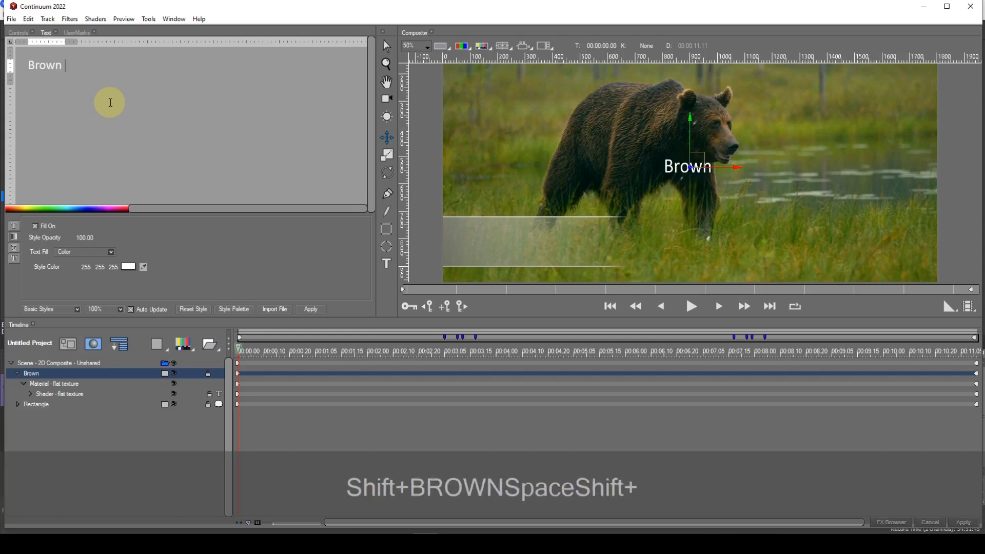
text(Bear)
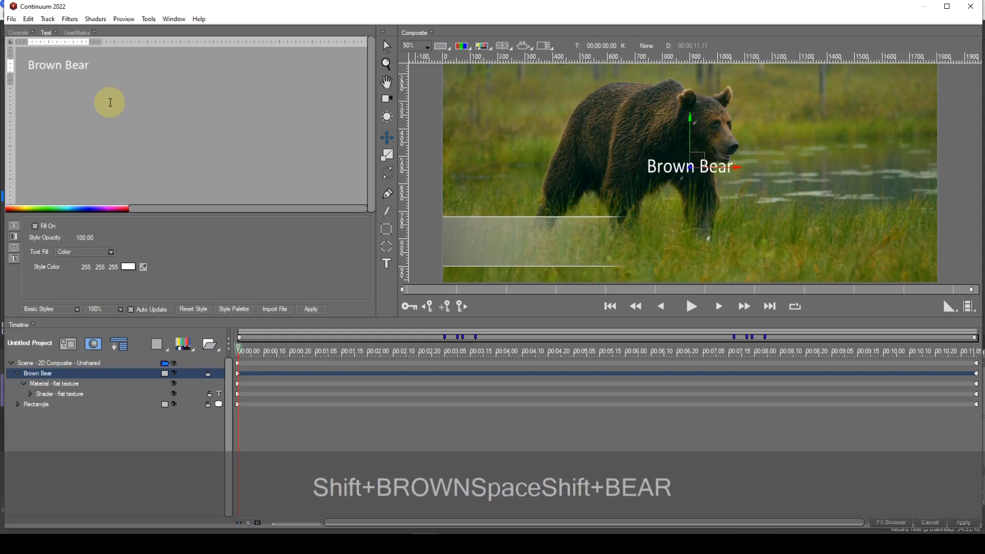
key(Return)
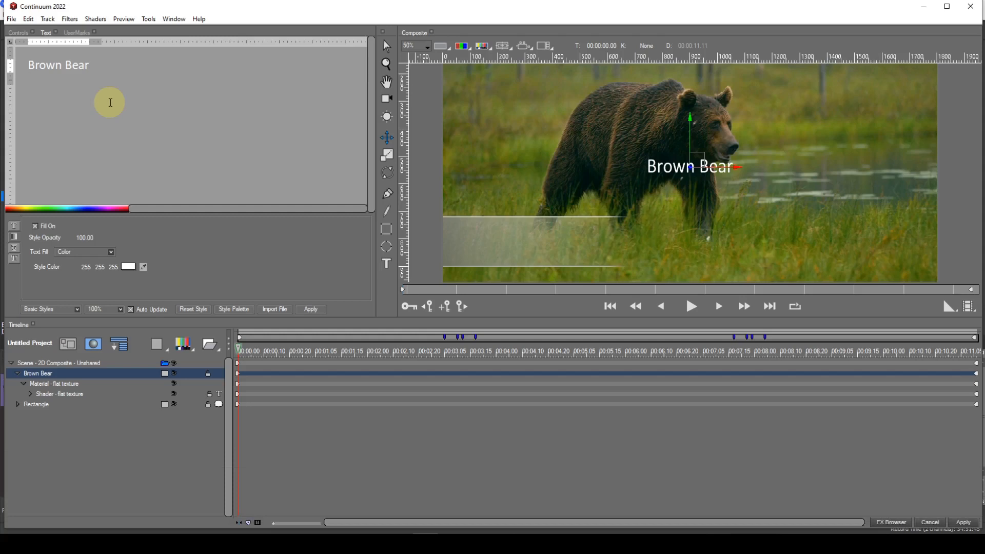
text((Ursus)
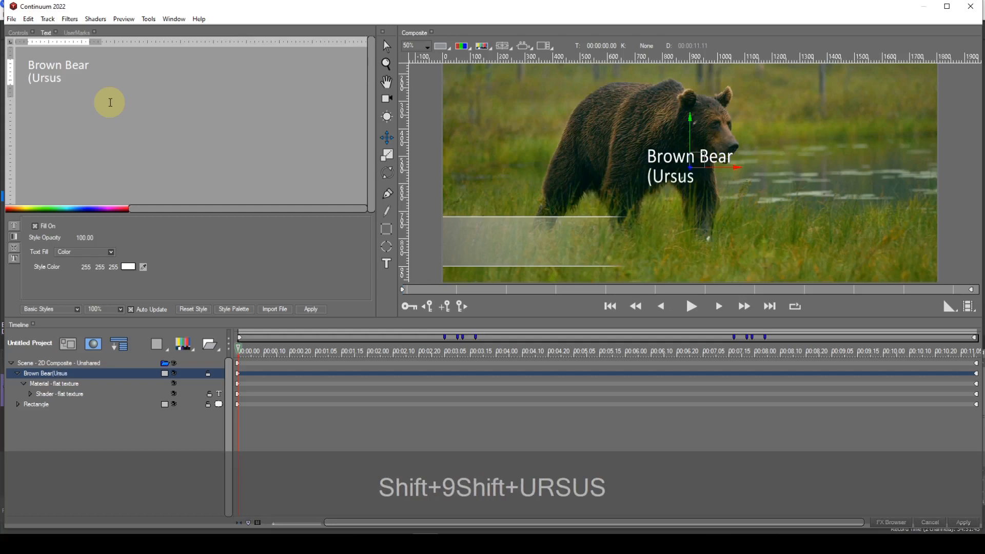
text( arct)
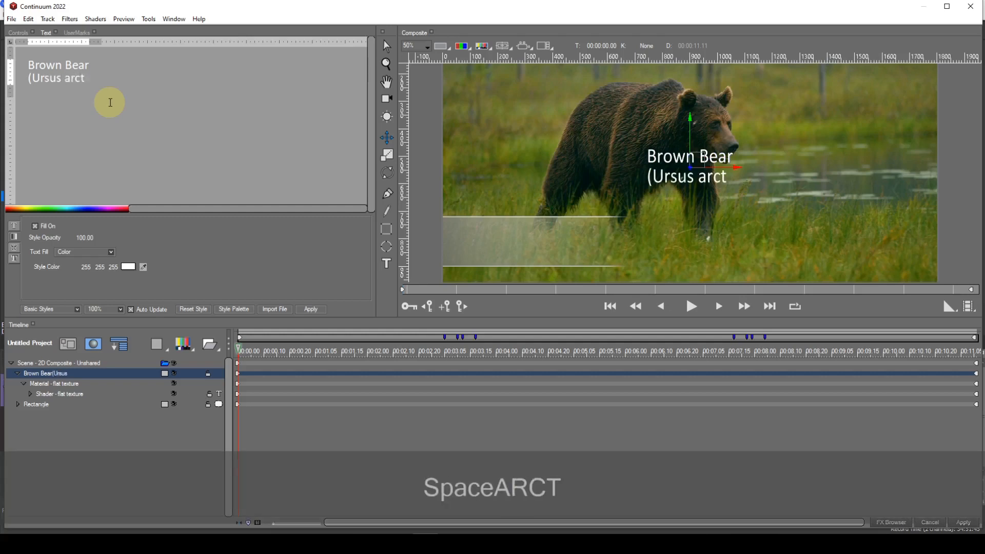
text(os))
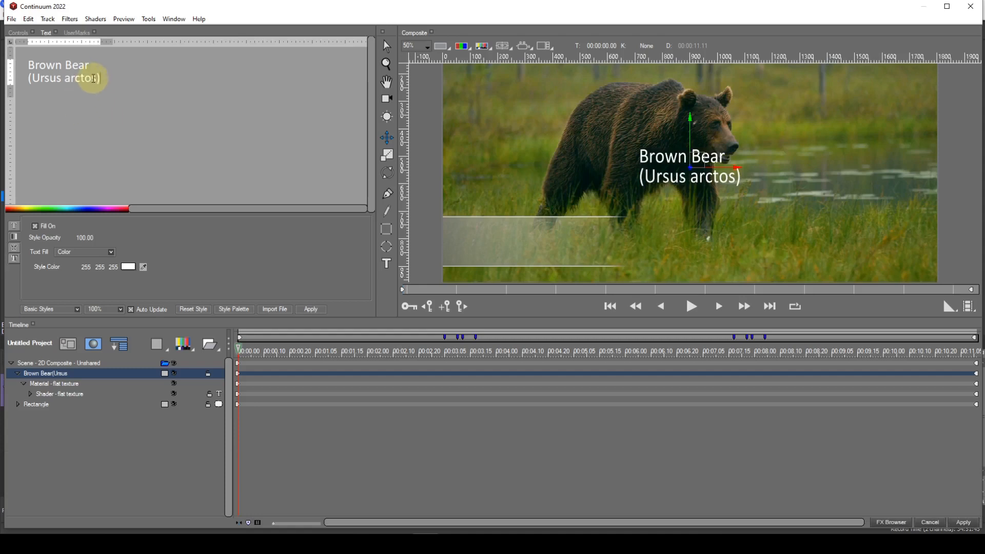
Step: Centre-align both text lines and set their font size to 35
drag(103, 78, 33, 67)
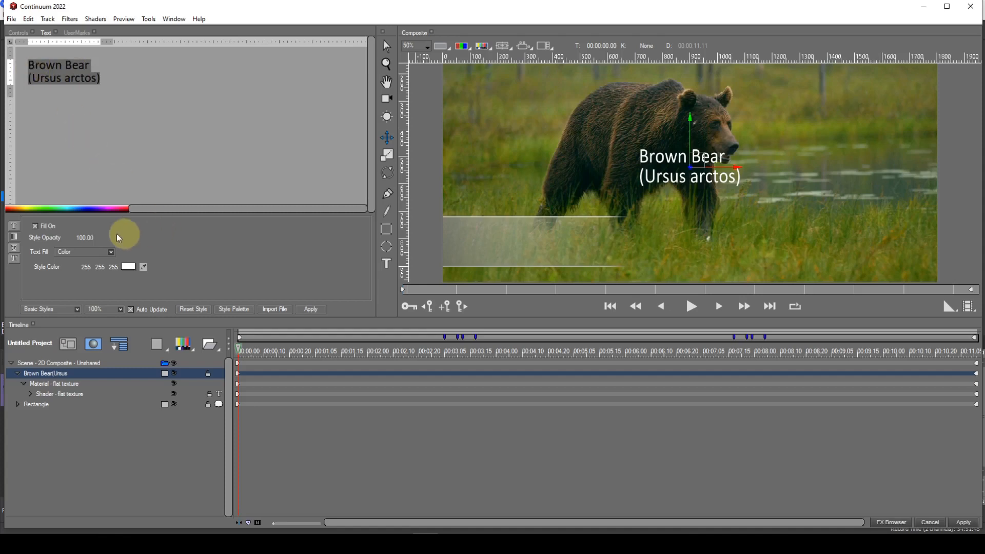
click(14, 225)
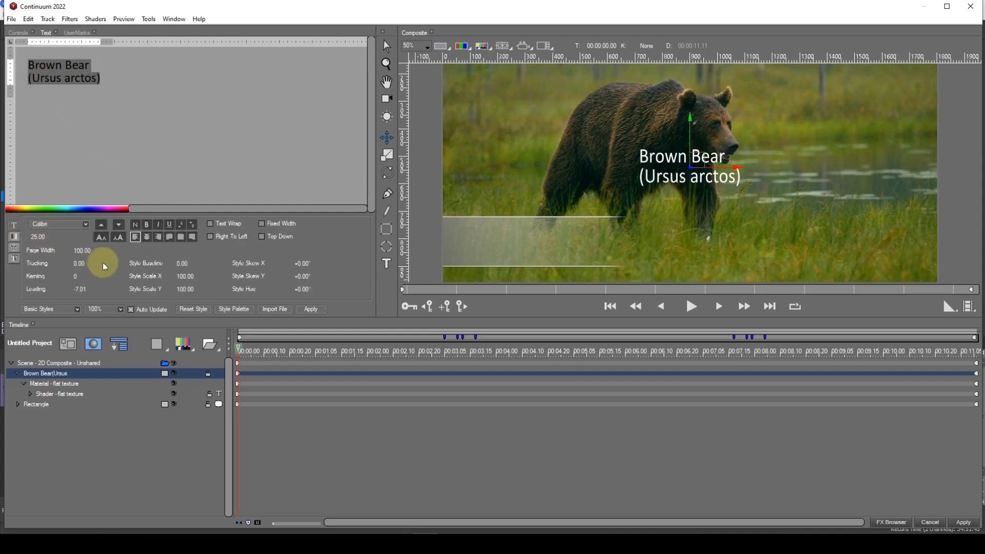
click(148, 237)
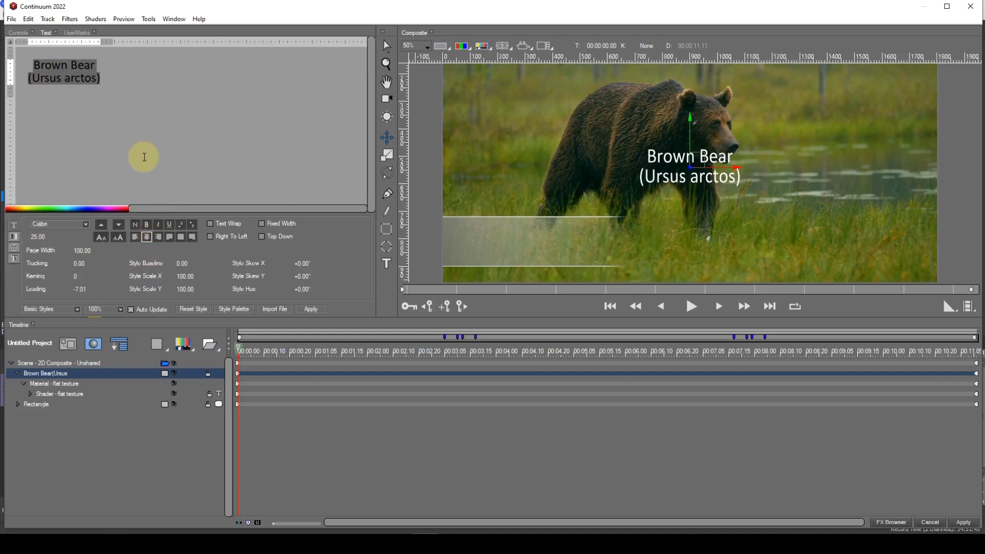
click(45, 239)
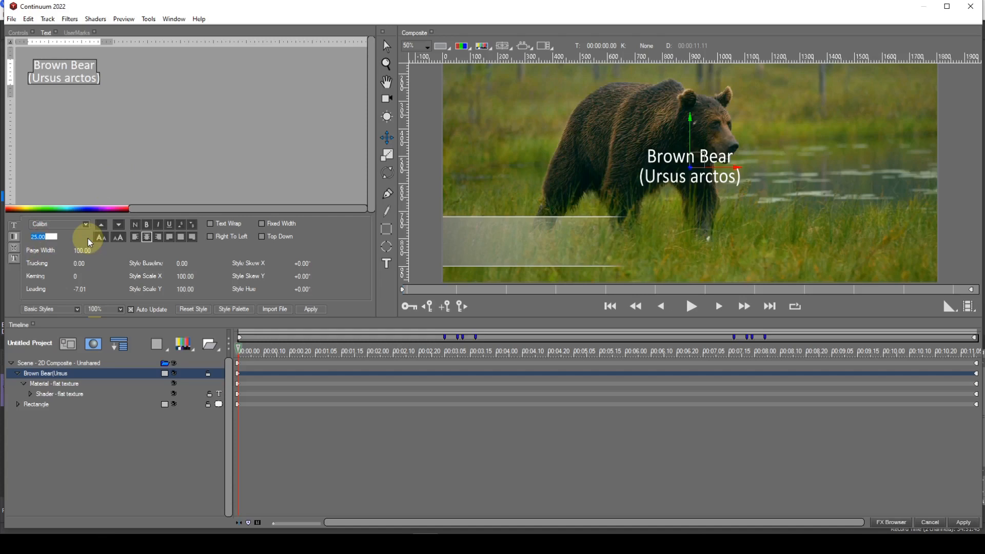
text(35)
key(Return)
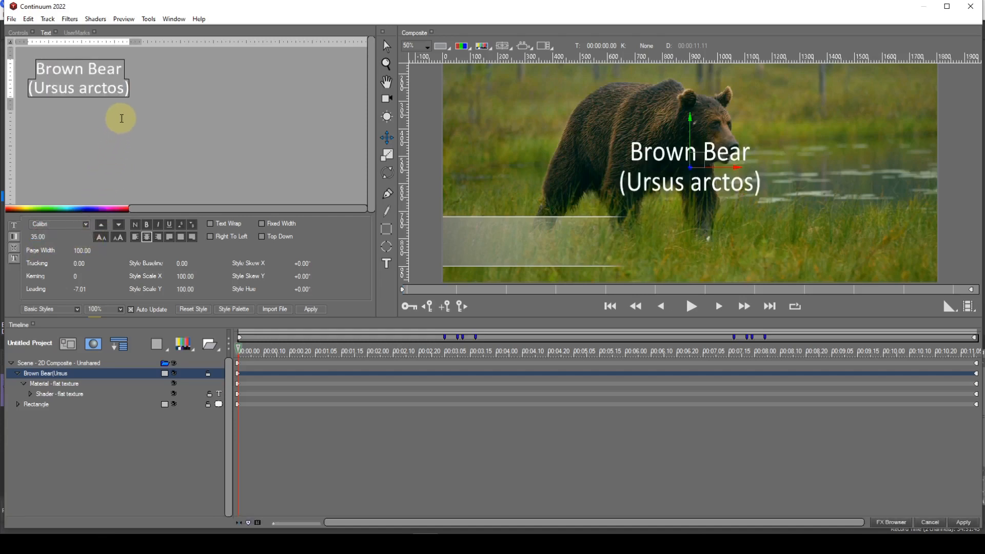
Step: Set the font size of the "(Ursus arctos)" line to 25
drag(134, 94, 26, 90)
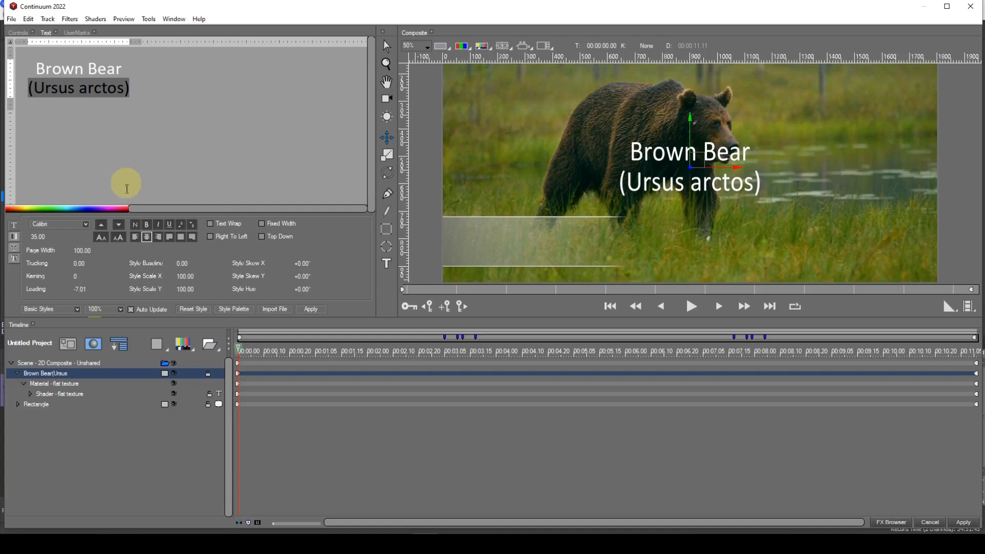
click(48, 239)
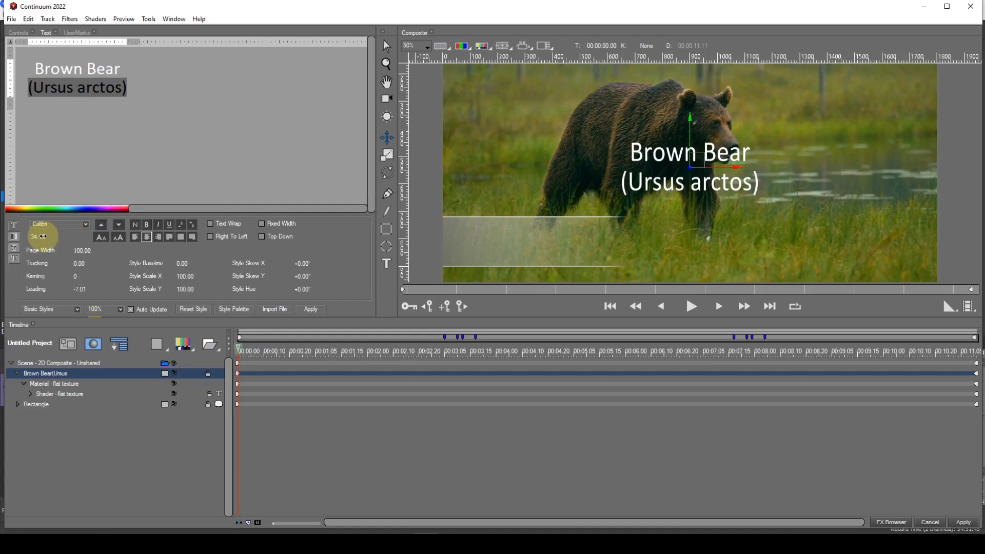
text(34.11)
key(Return)
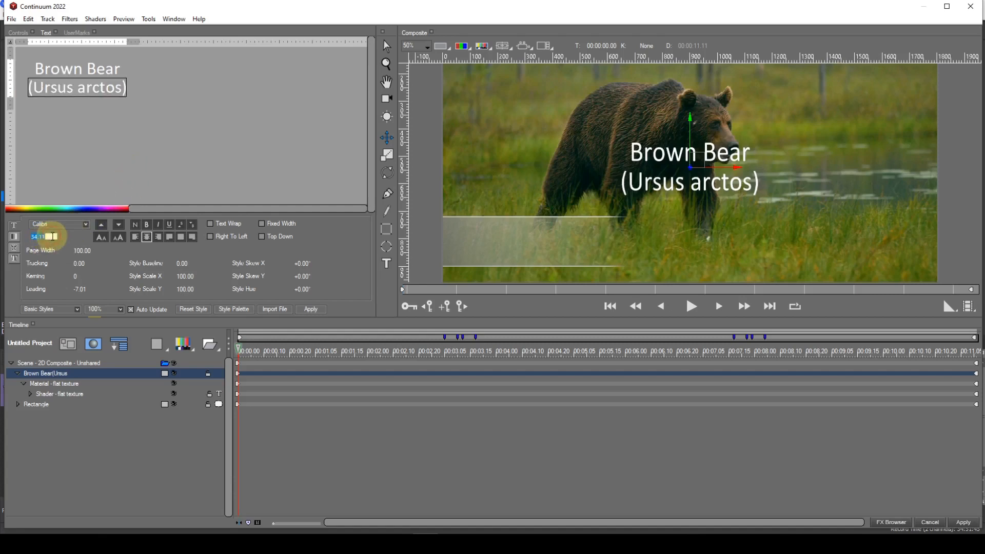
text(25)
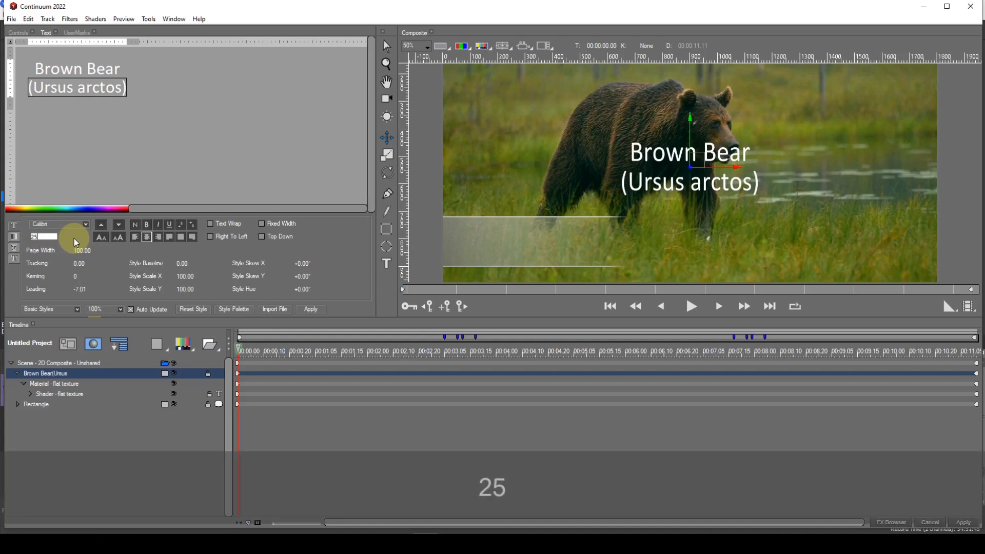
key(Return)
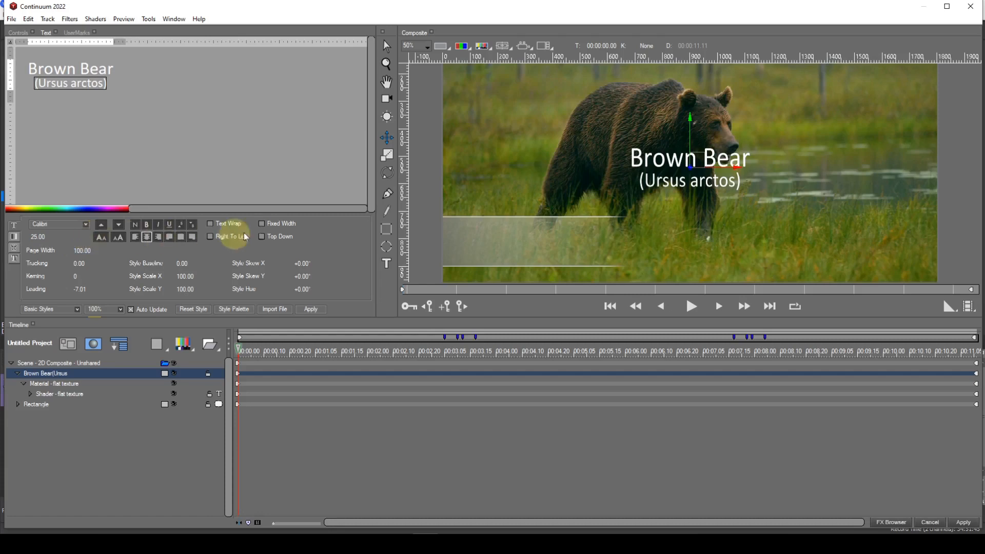
Step: Move the text onto the lower-third bar at about X 372, Y 820 and set its Master Scale to 88
drag(703, 161, 551, 235)
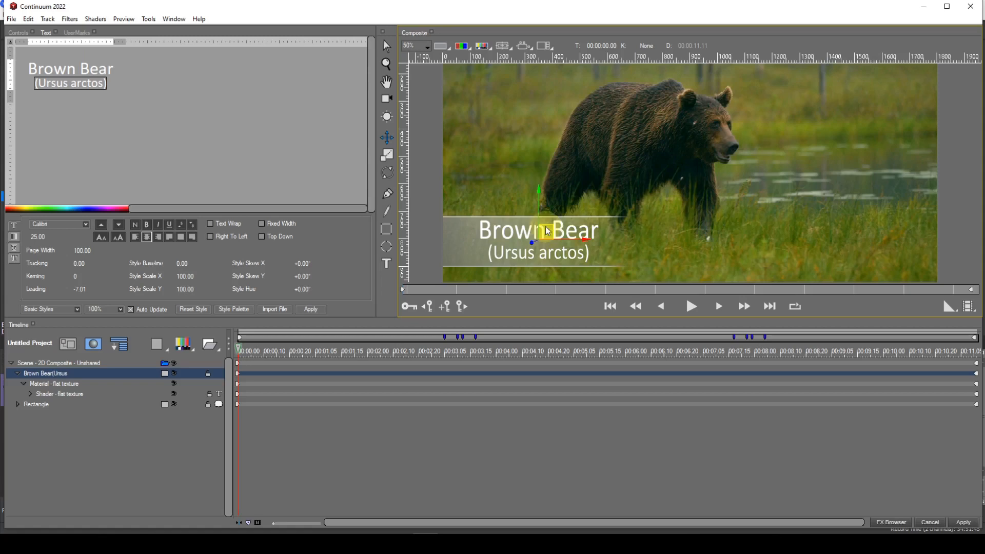
click(14, 33)
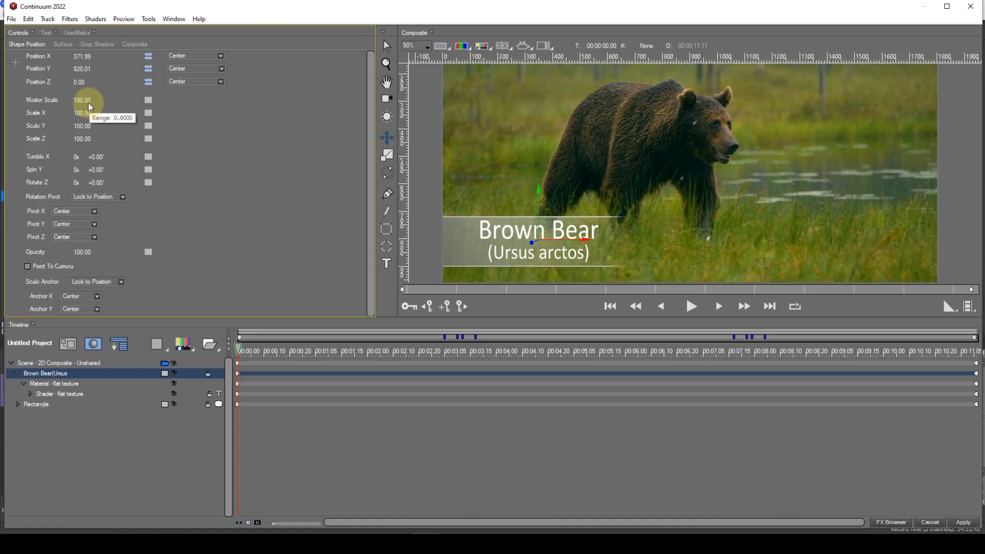
drag(87, 101, 87, 101)
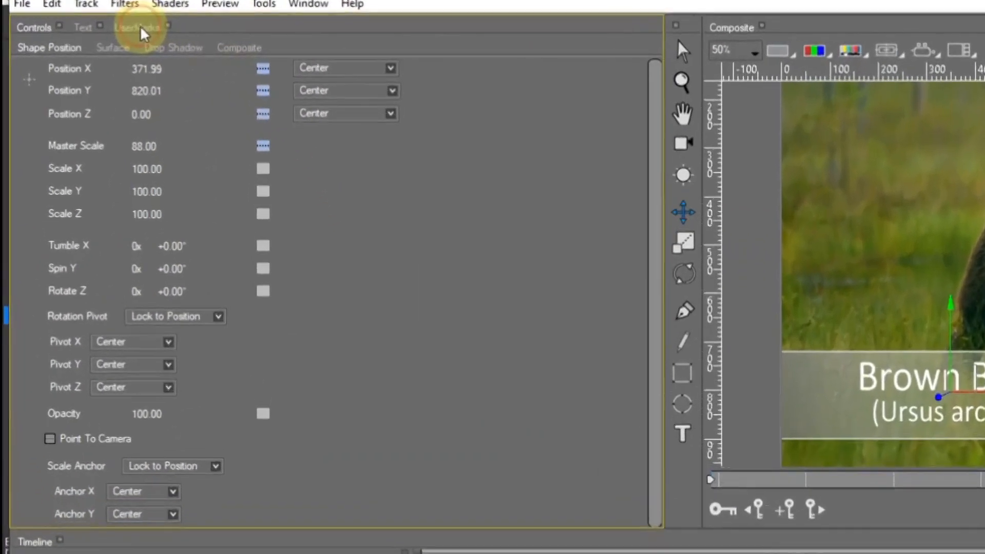
Step: Show the list of user marks with their timecodes and comments
click(140, 28)
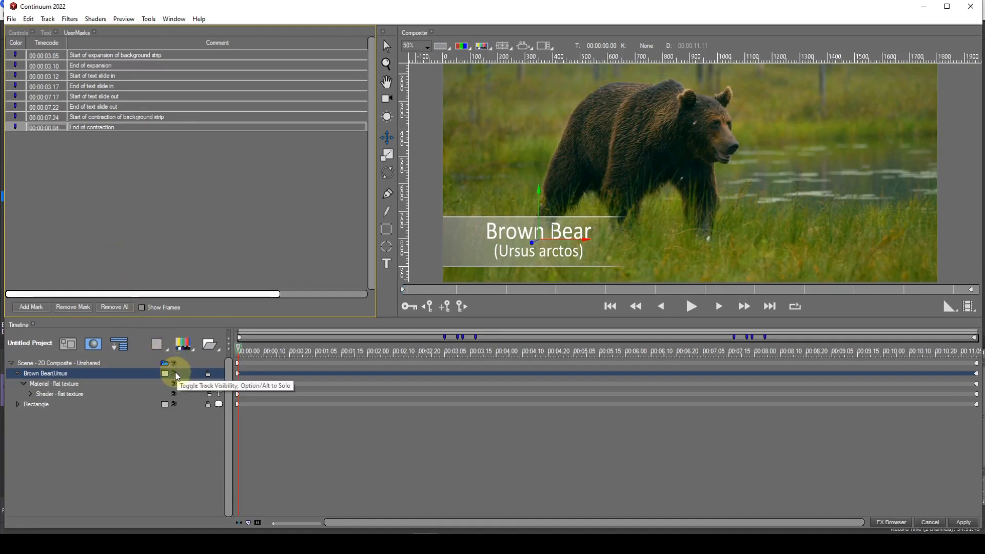
Step: Hide the Brown Bear text track and give the Rectangle's first keyframe a Scale Y of 0 with Hold interpolation
click(175, 374)
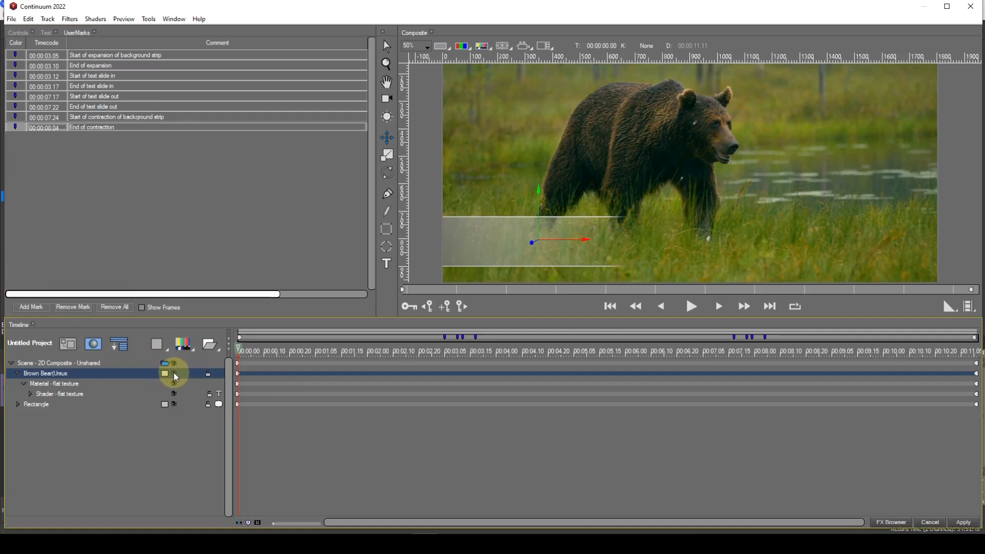
click(44, 405)
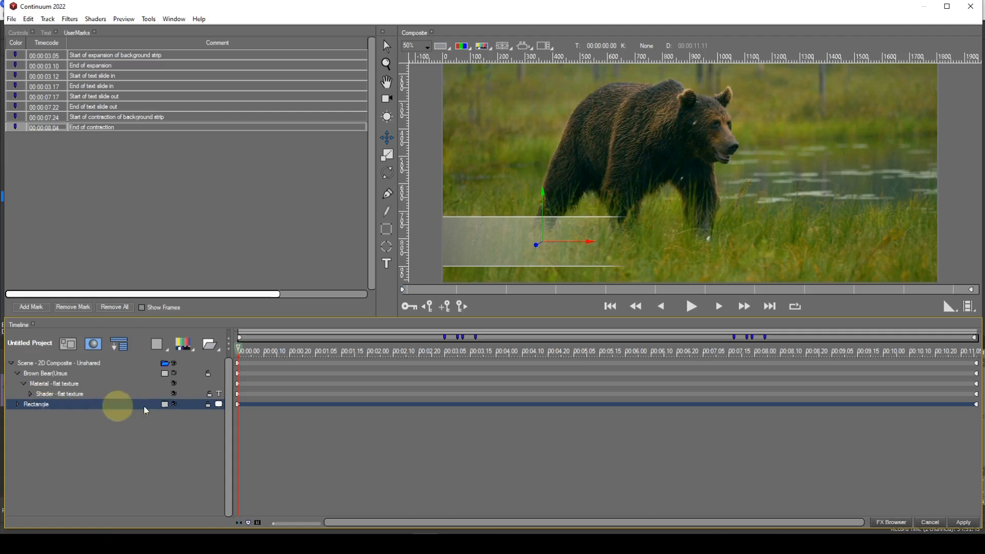
click(443, 310)
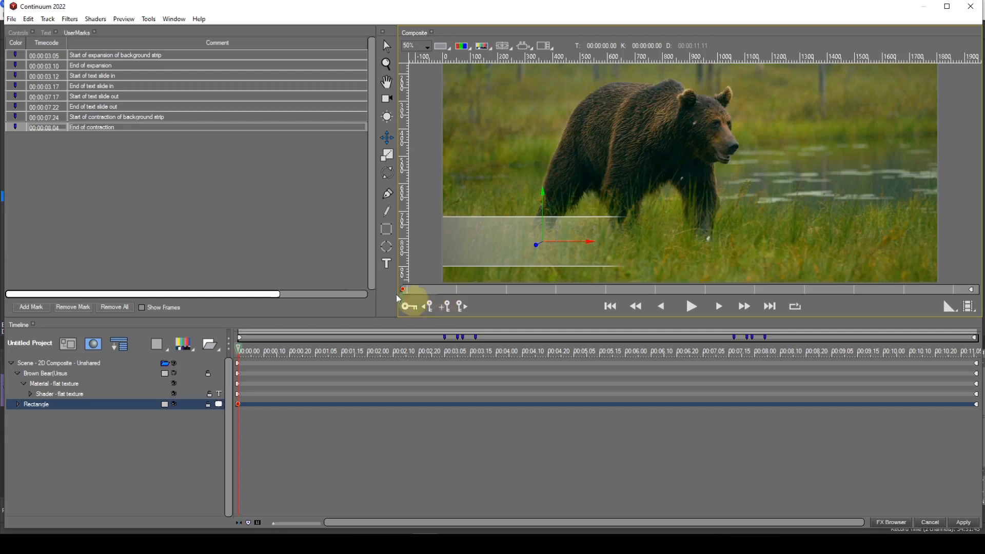
click(23, 34)
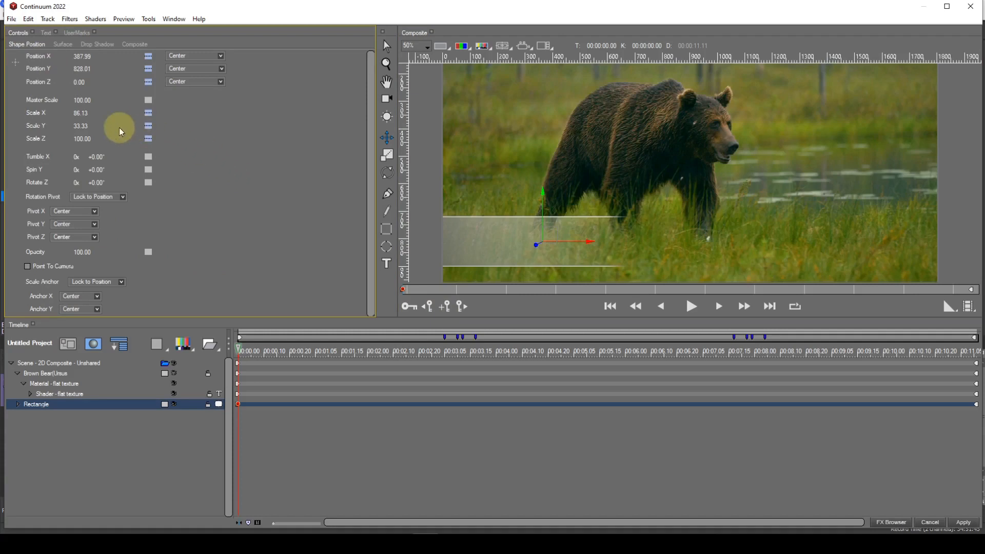
click(82, 126)
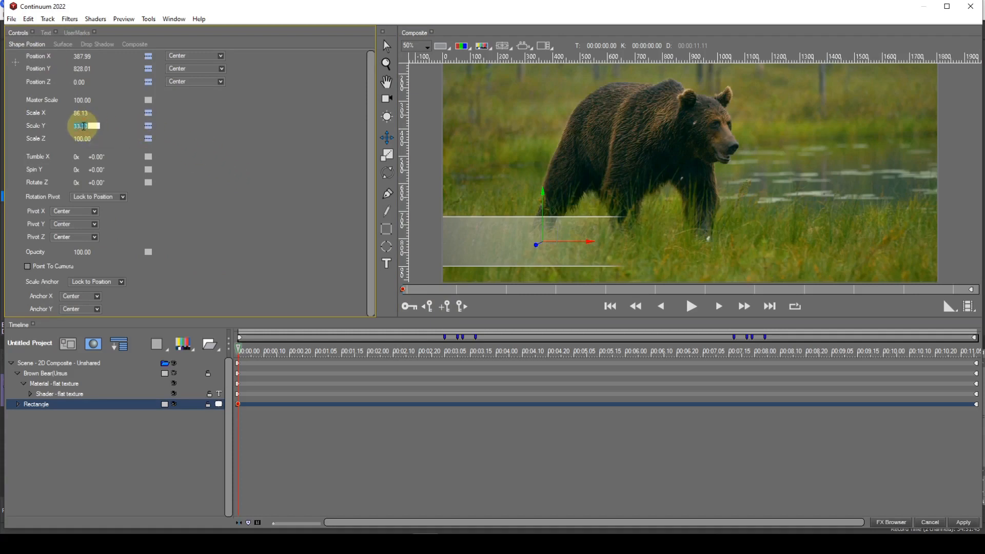
text(0)
key(Return)
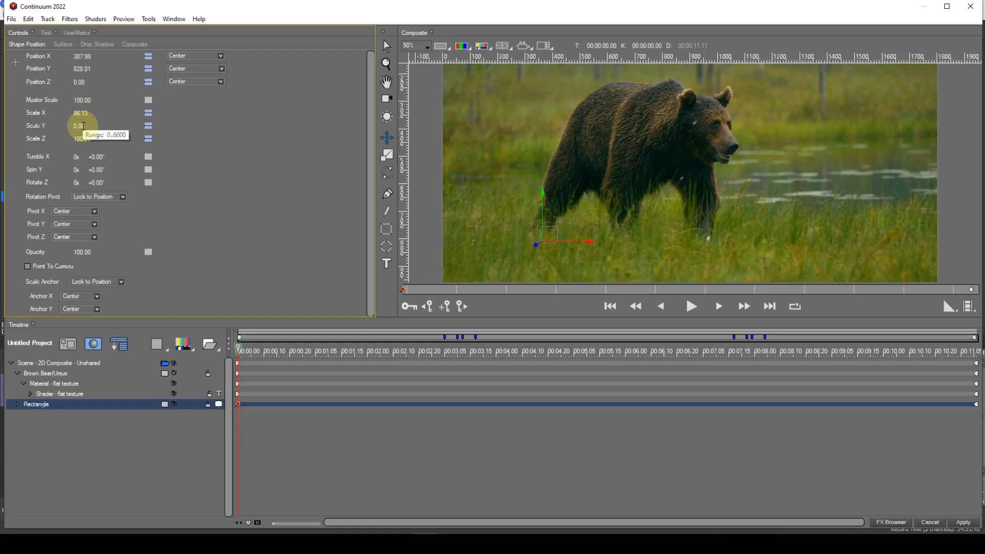
click(145, 126)
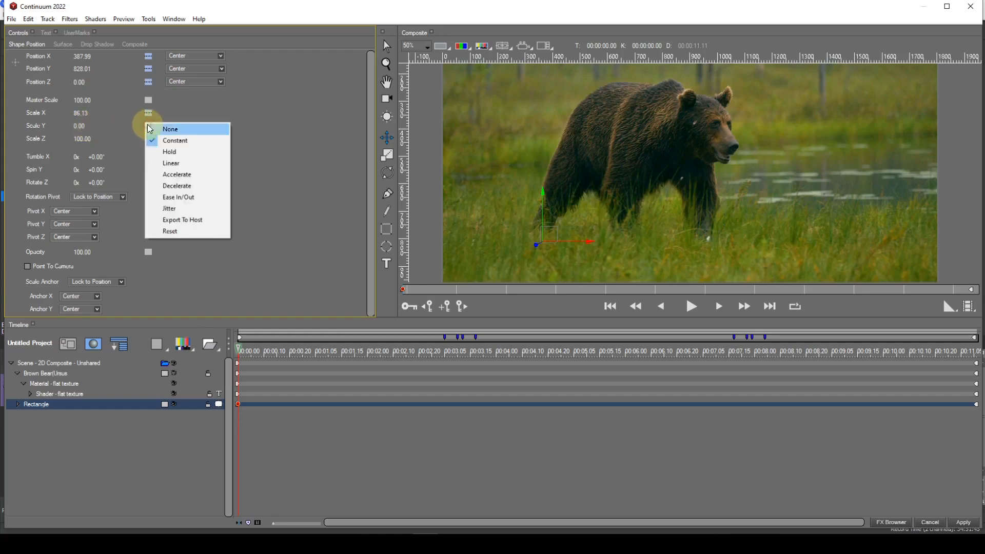
click(168, 152)
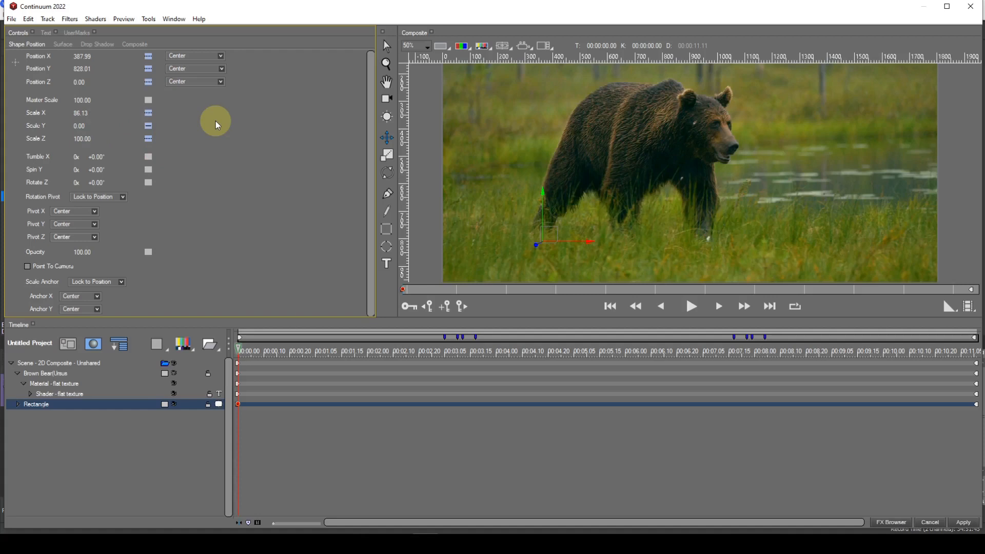
Step: Add a Rectangle keyframe at the "Start of expansion of background strip" mark (00:00:03.05) with Linear interpolation for Scale Y
key(alt+l)
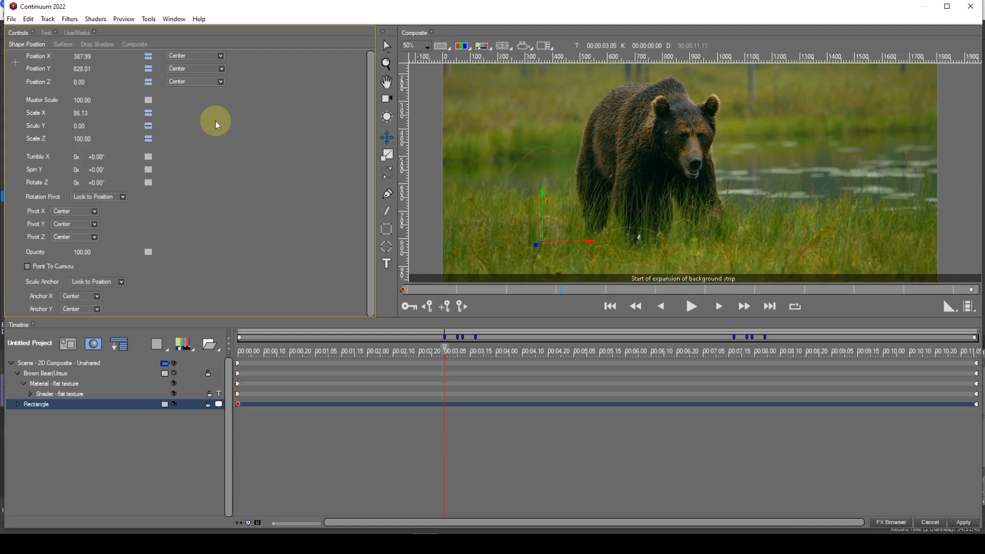
click(445, 307)
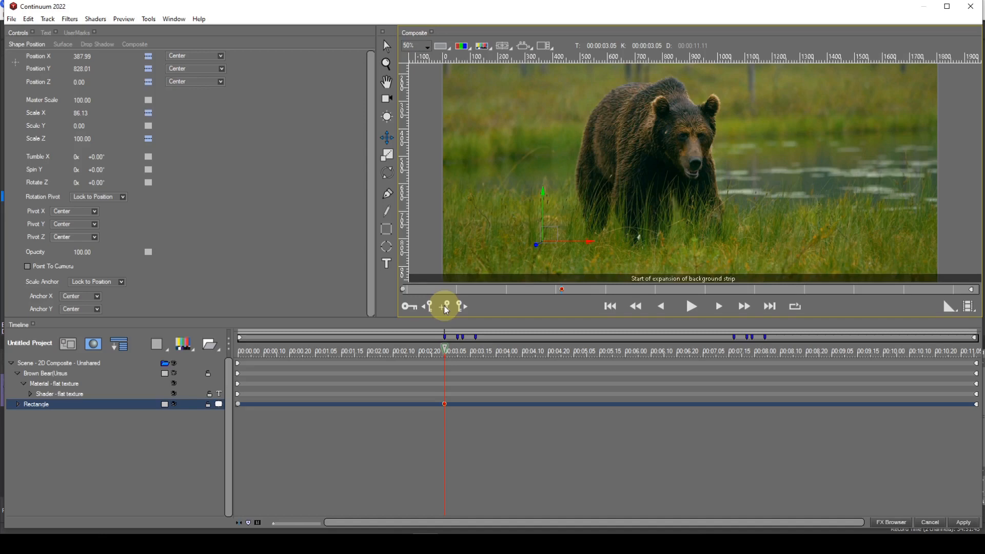
click(149, 127)
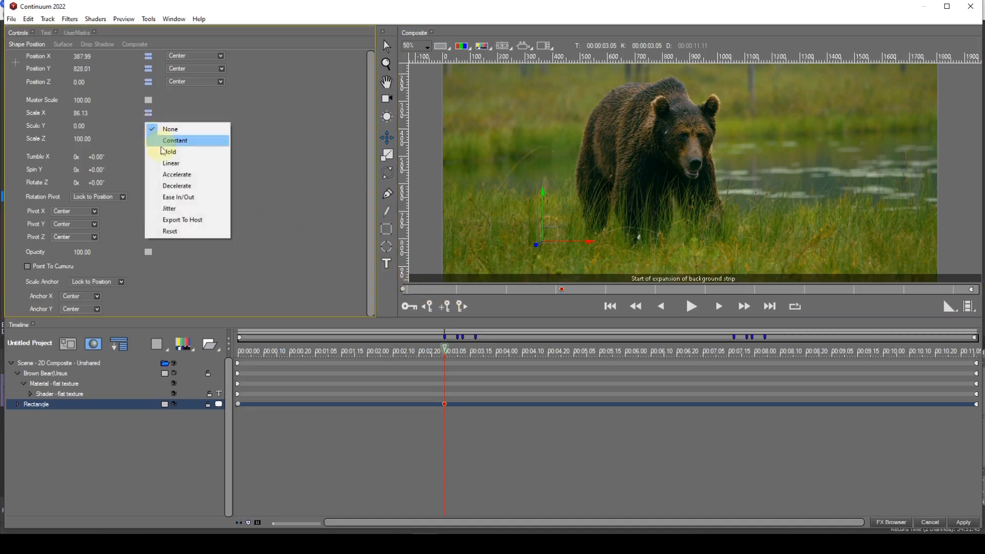
click(164, 165)
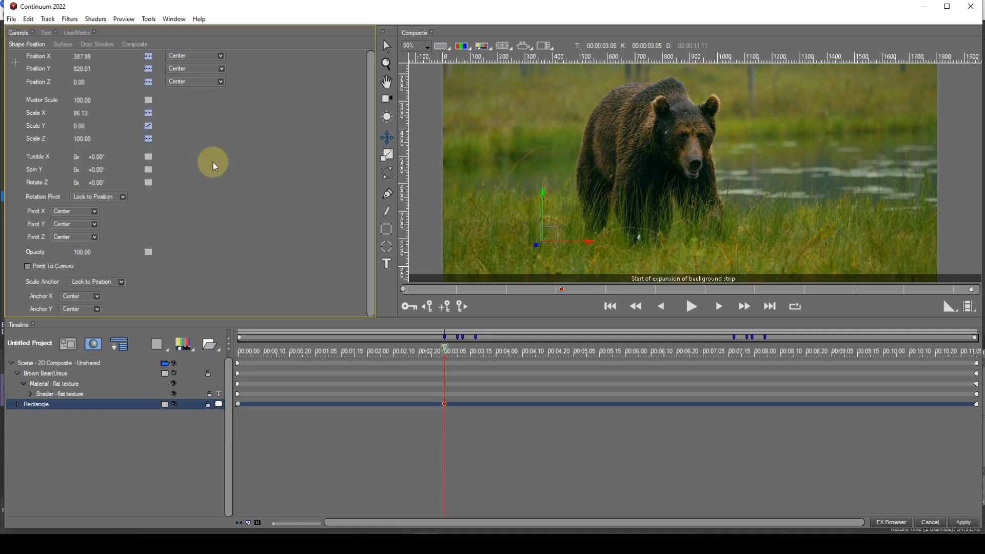
Step: Add a Rectangle keyframe at the "End of expansion" mark (00:00:03.10) with Scale Y 33.33 and Hold interpolation
key(alt+l)
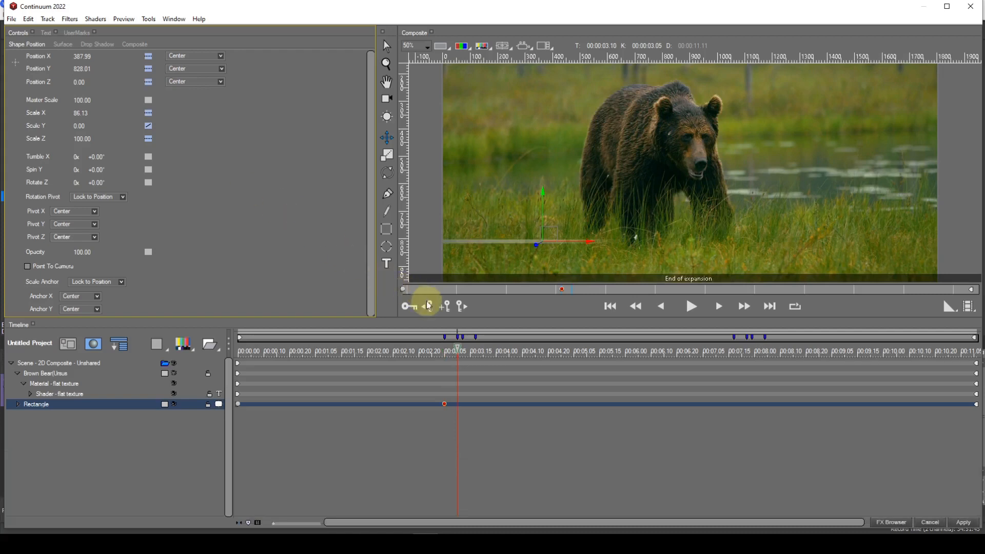
click(444, 309)
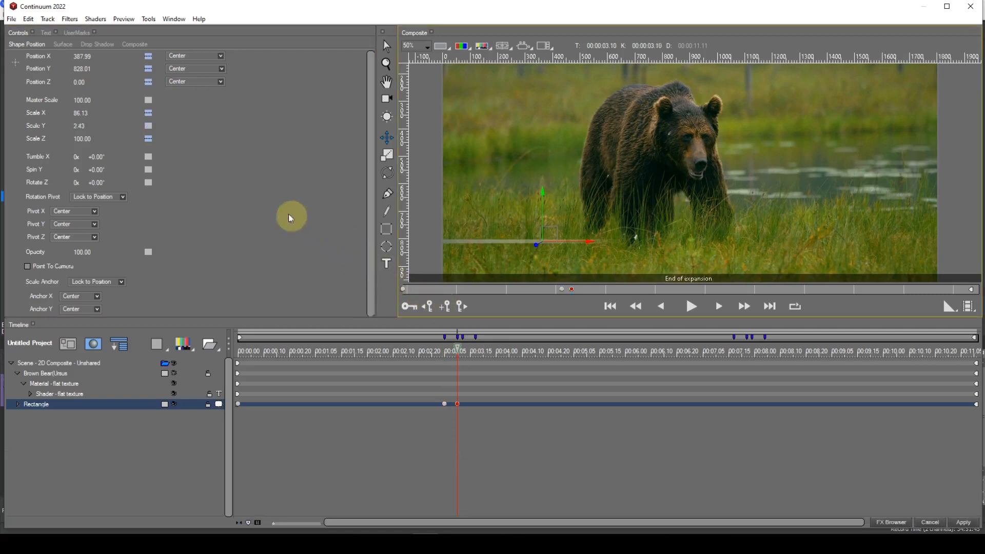
click(92, 125)
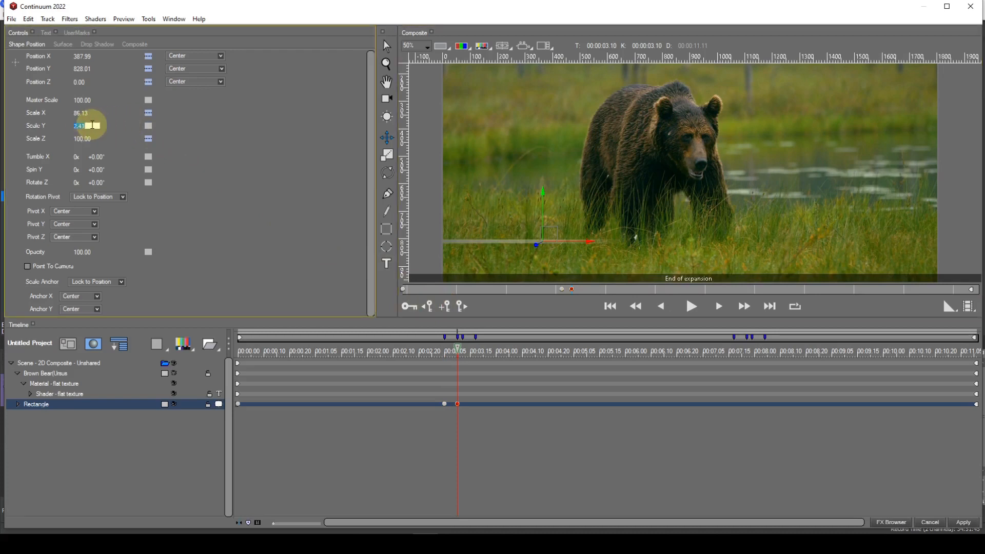
text(33)
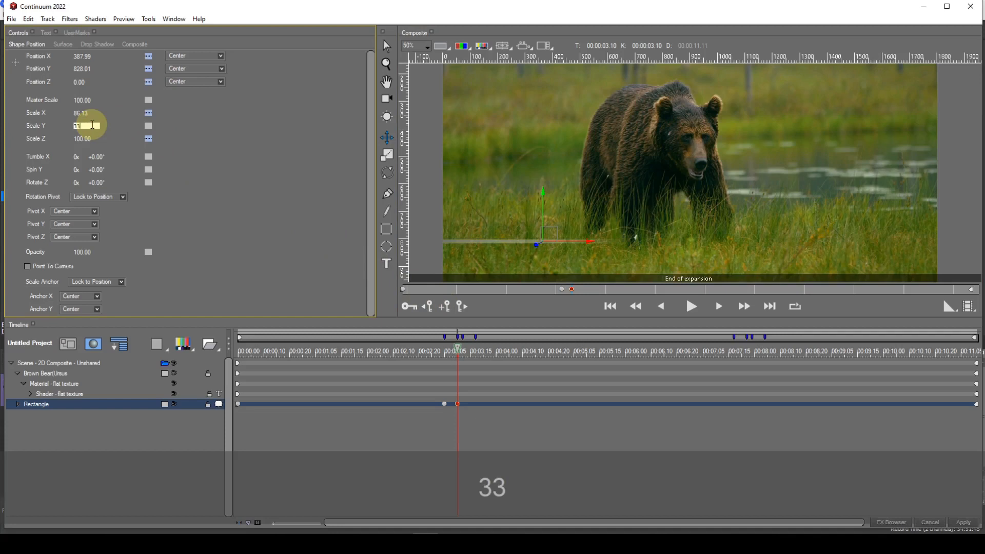
text(.33)
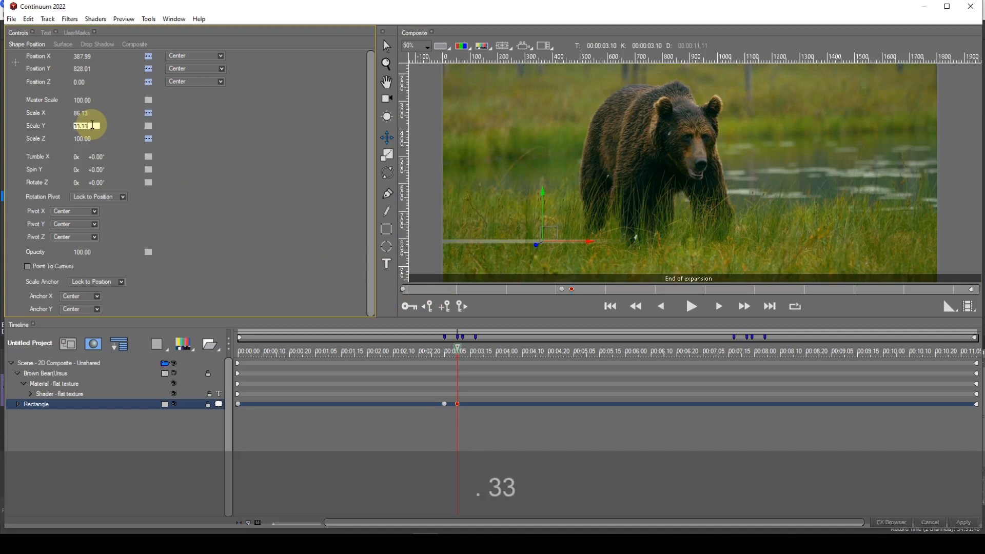
key(Return)
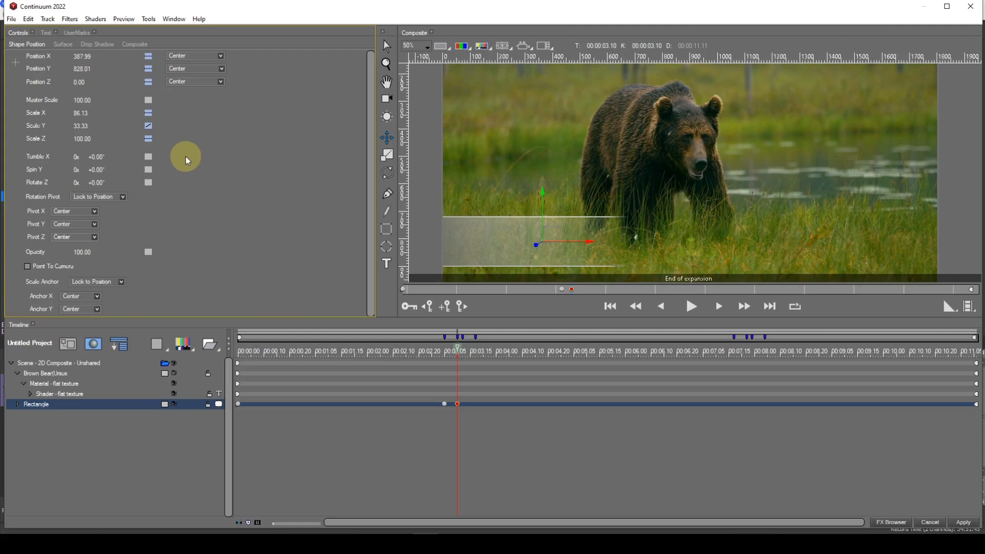
click(147, 127)
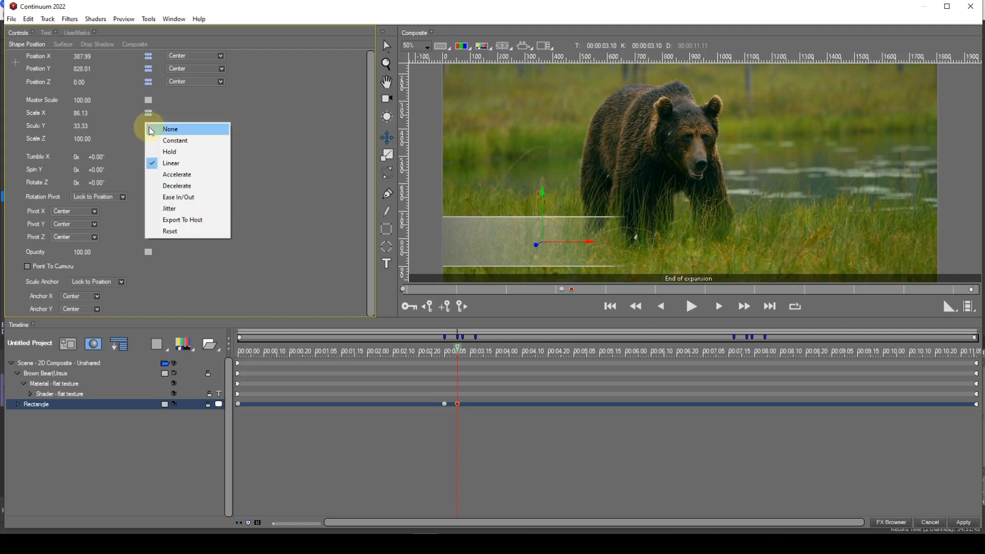
click(163, 151)
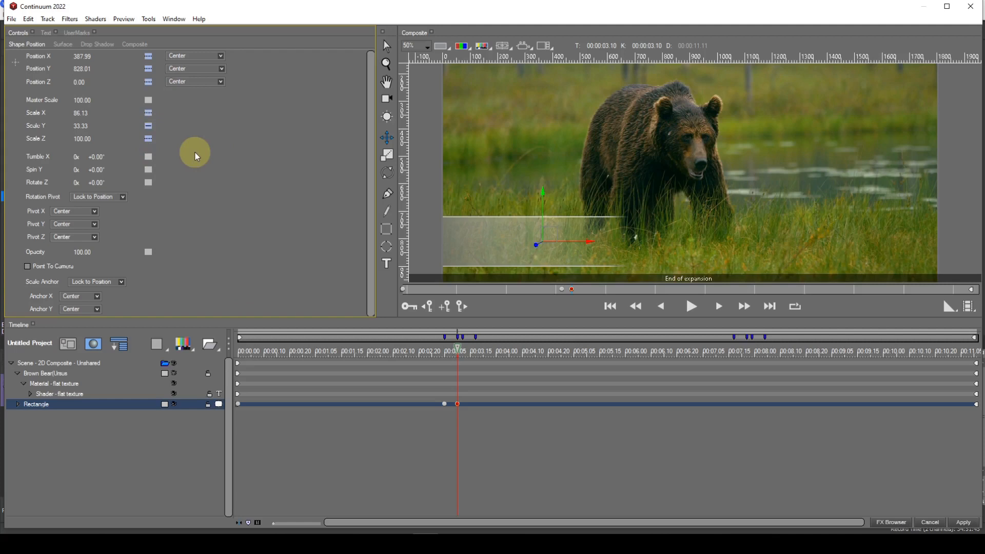
Step: Add a Rectangle keyframe at the "Start of contraction of background strip" mark (00:00:07.24) with Linear interpolation for Scale Y
key(alt)
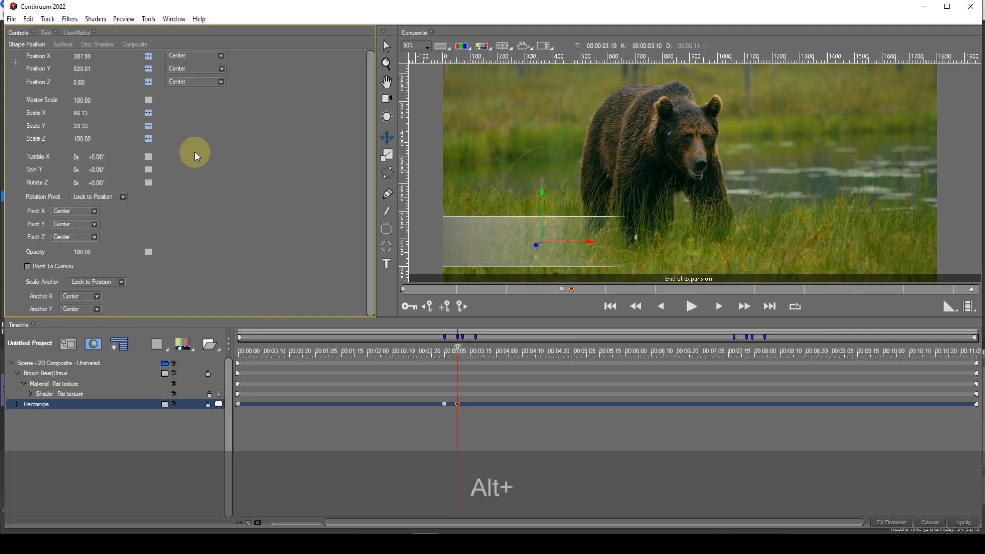
key(alt+l)
key(l)
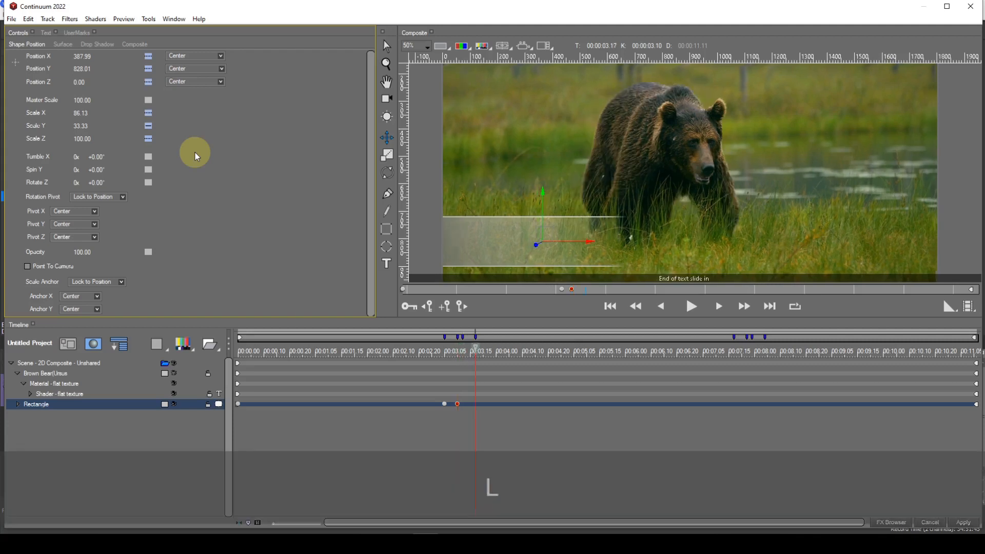
key(l)
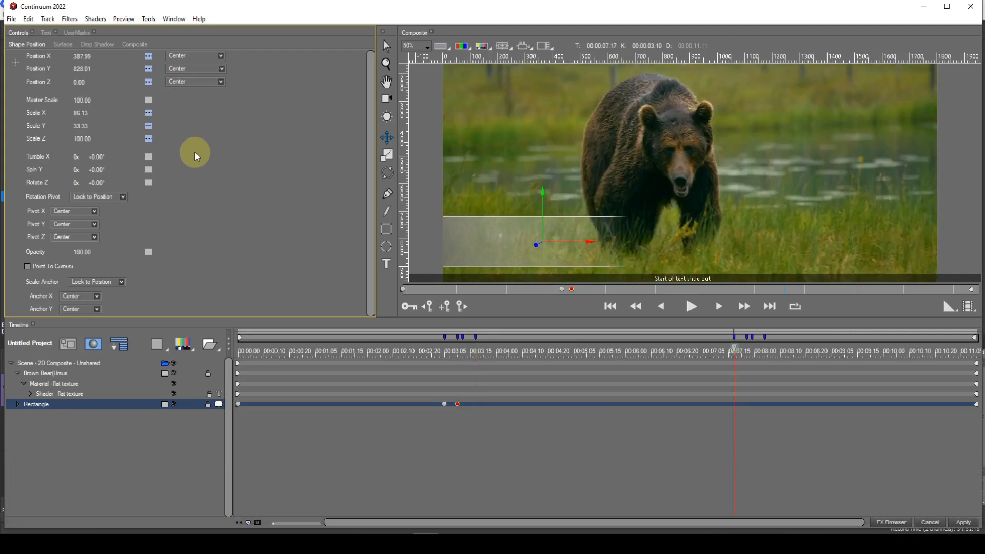
key(l)
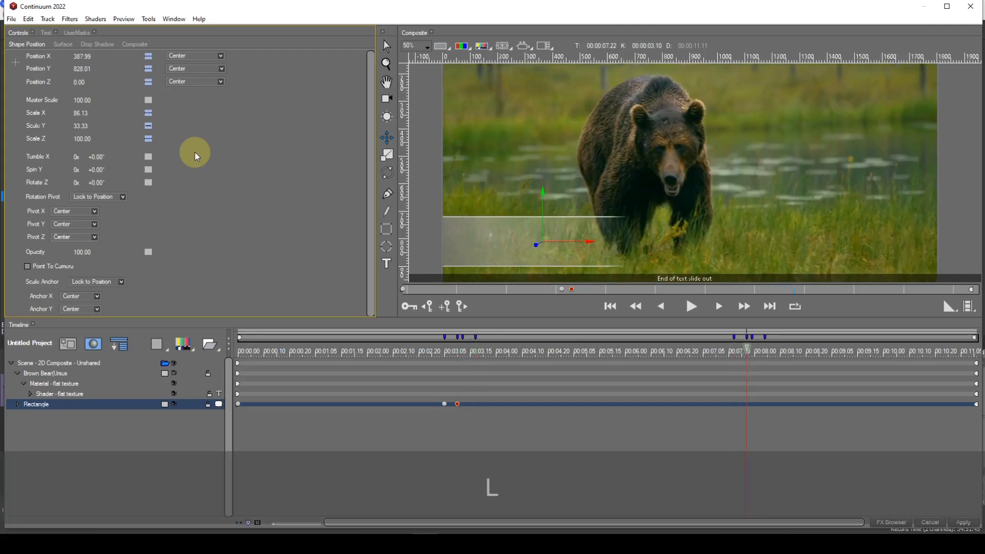
key(l)
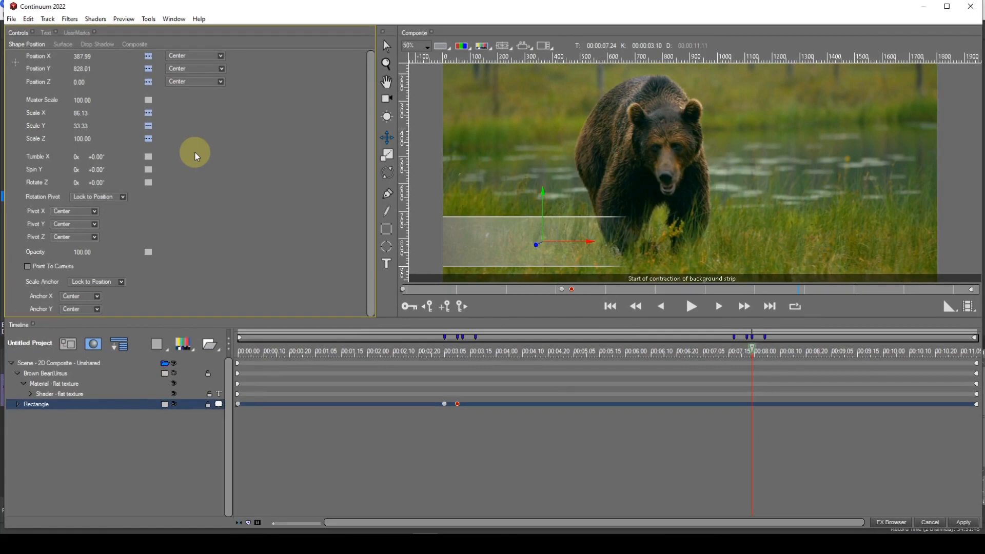
click(445, 306)
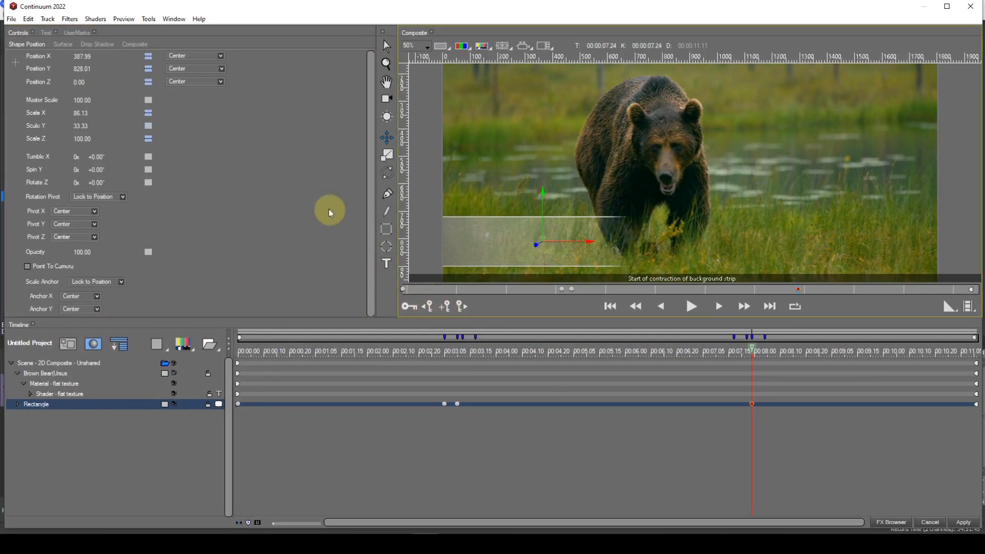
click(147, 128)
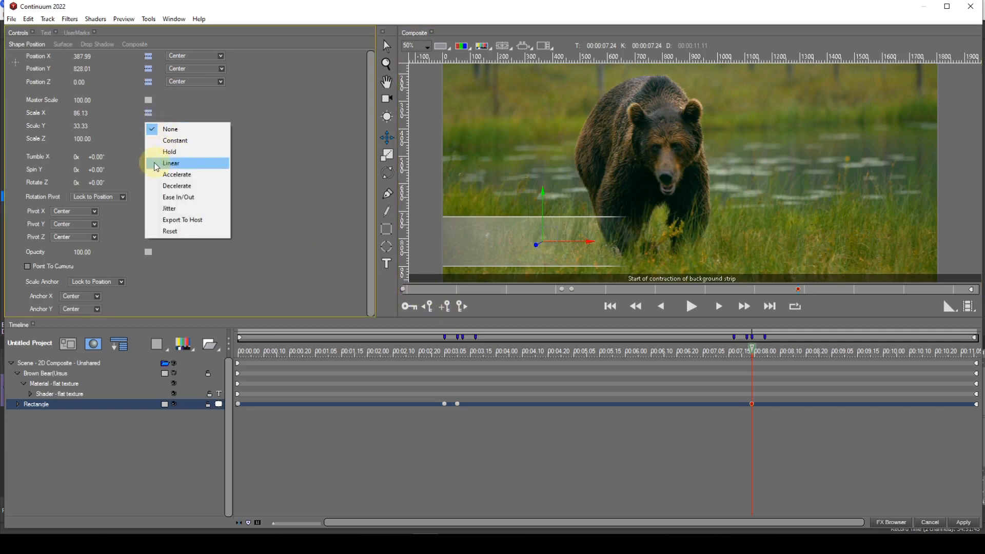
click(171, 163)
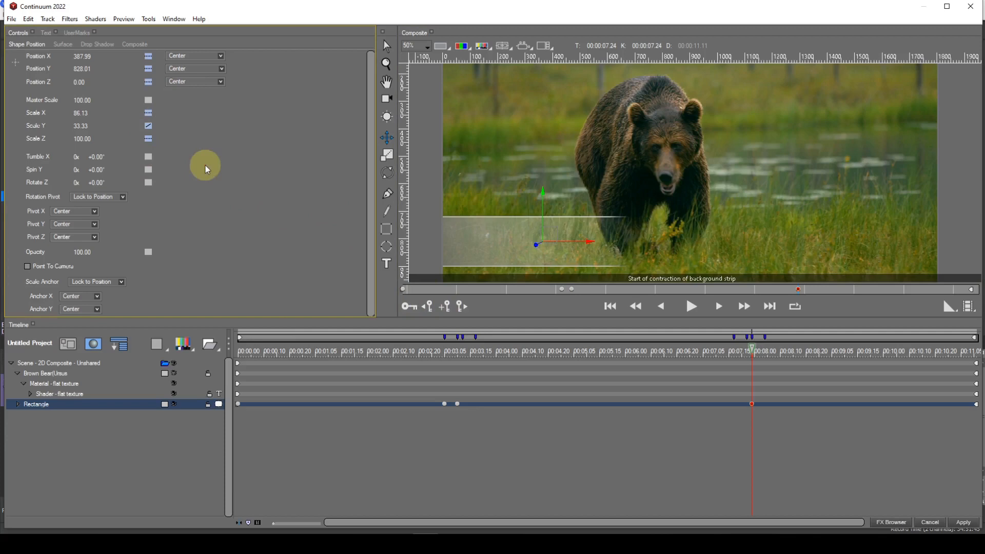
Step: Add a Rectangle keyframe at the "End of contraction" mark (00:00:08.04) with Scale Y 0 and Hold interpolation
key(alt+l)
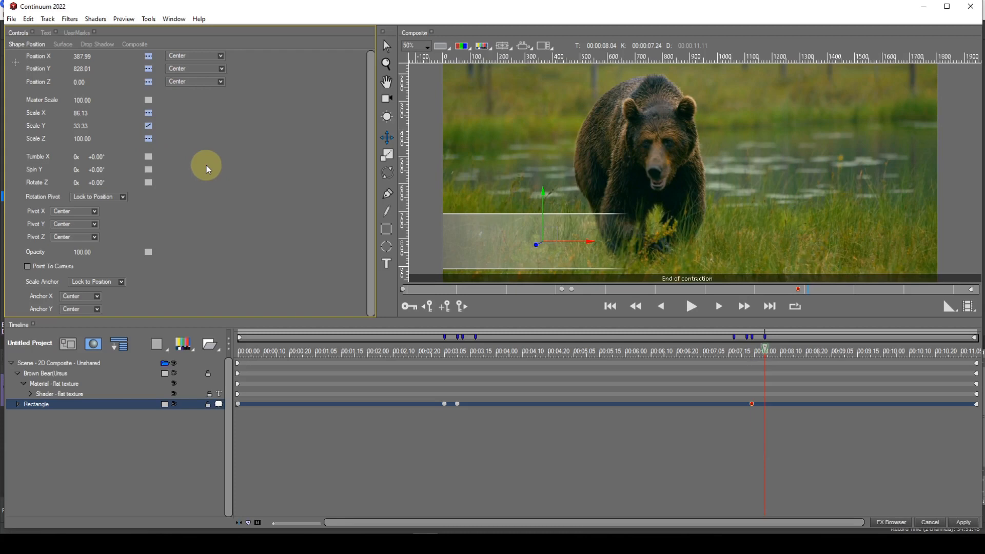
click(444, 308)
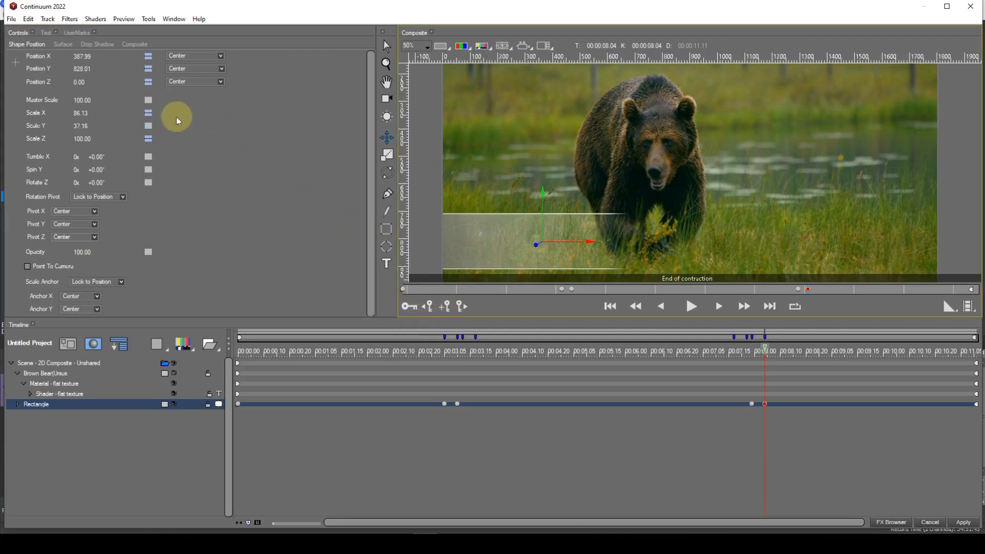
click(86, 126)
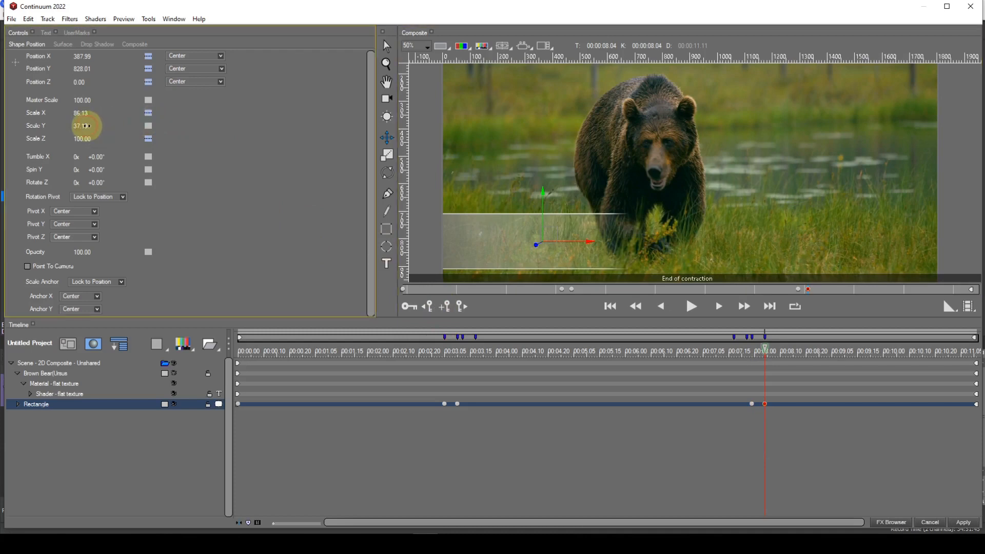
text(0)
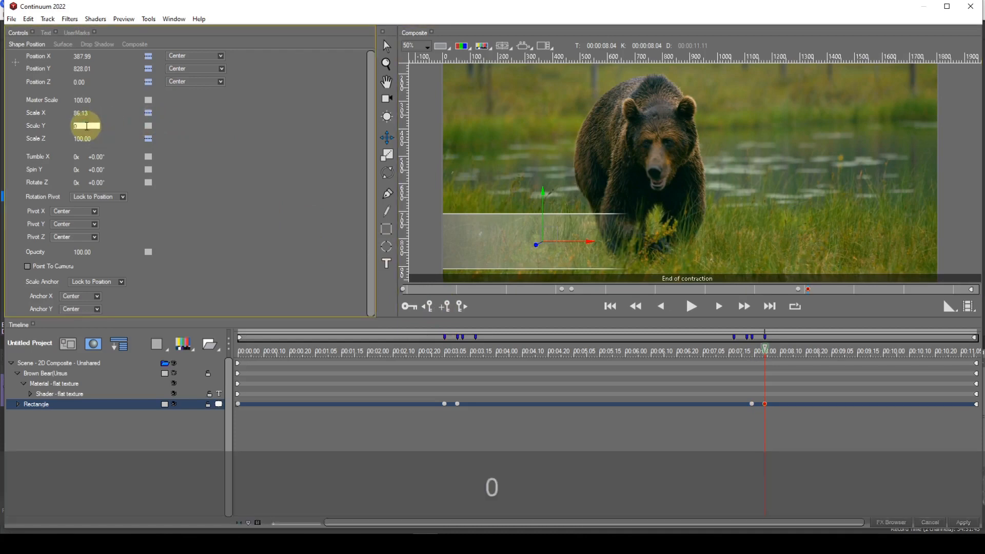
key(Return)
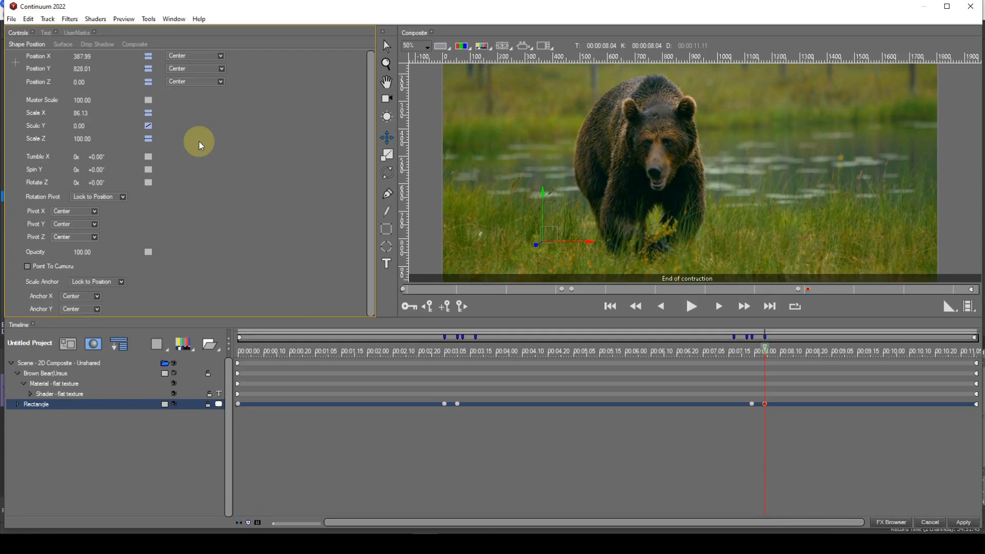
click(149, 128)
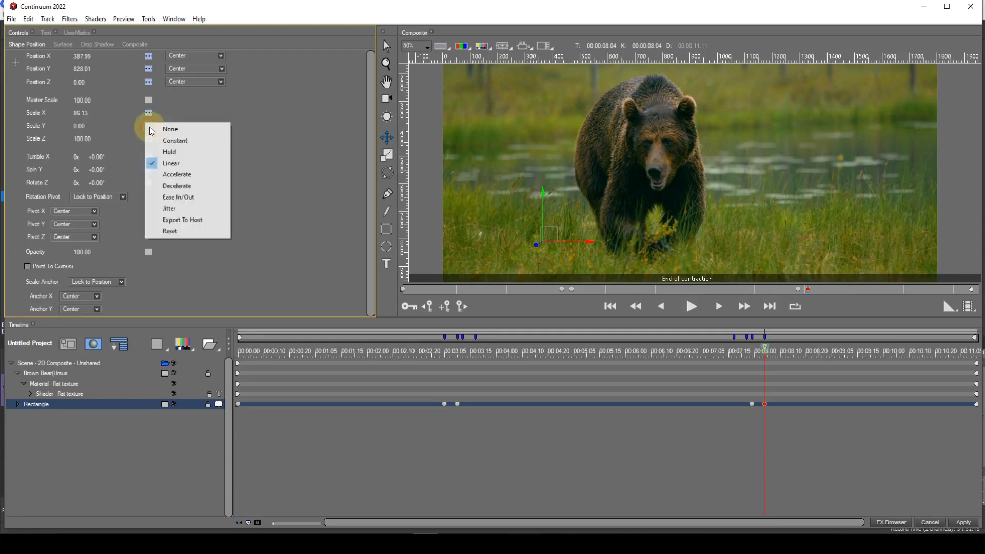
click(154, 152)
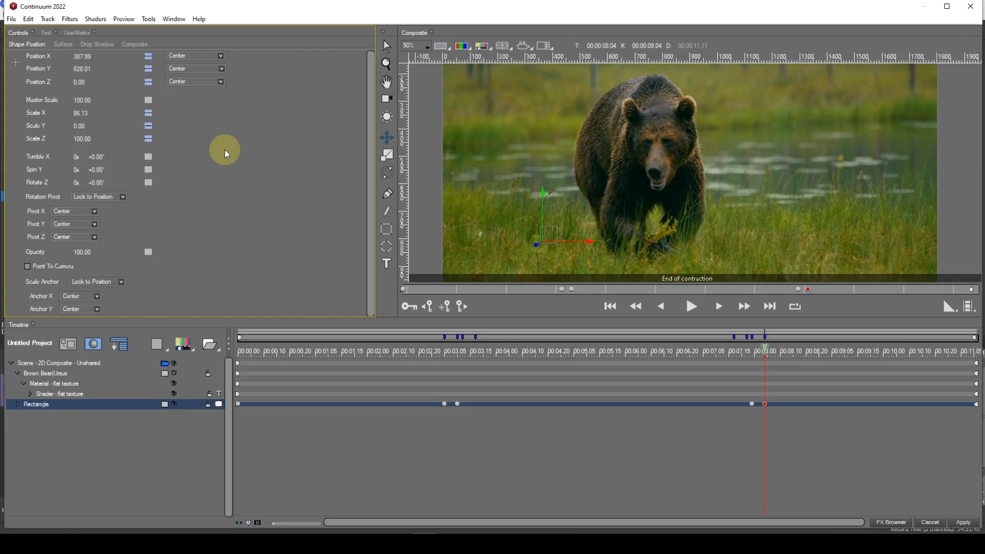
Step: Play the composition from the start to review the background strip's expansion and contraction
click(608, 308)
click(689, 310)
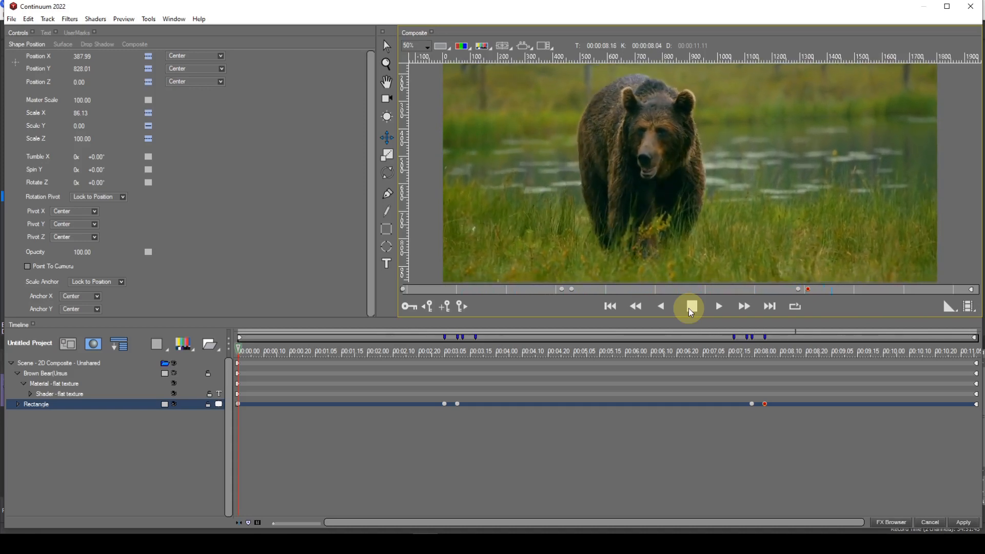
click(691, 309)
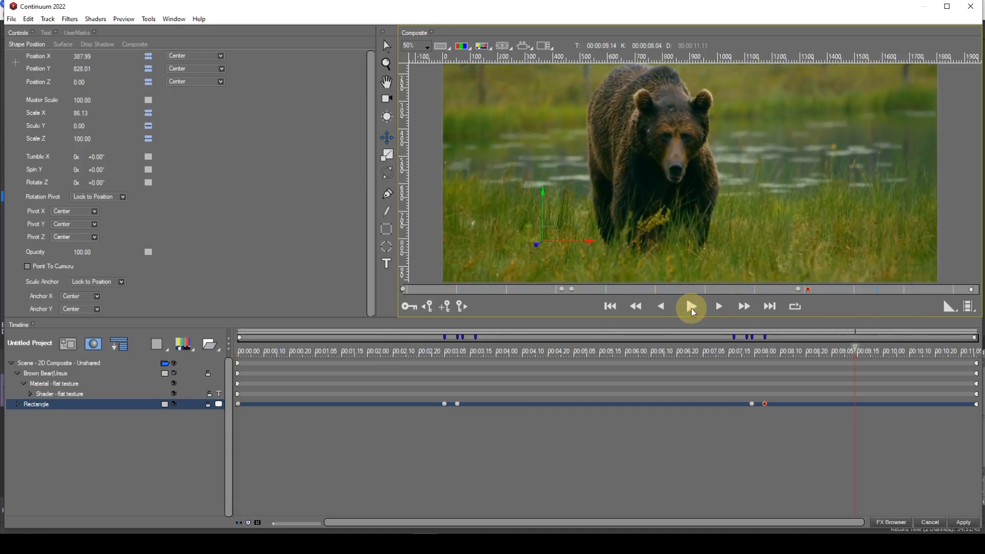
Step: Show the Brown Bear text track and set its first keyframe off-screen at Position X -210.02 with Hold interpolation
click(611, 307)
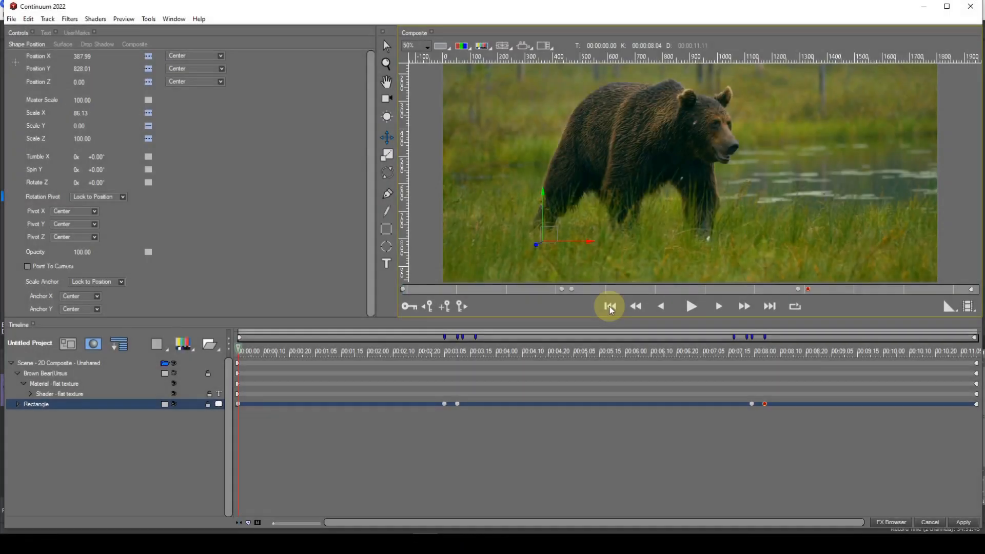
click(175, 374)
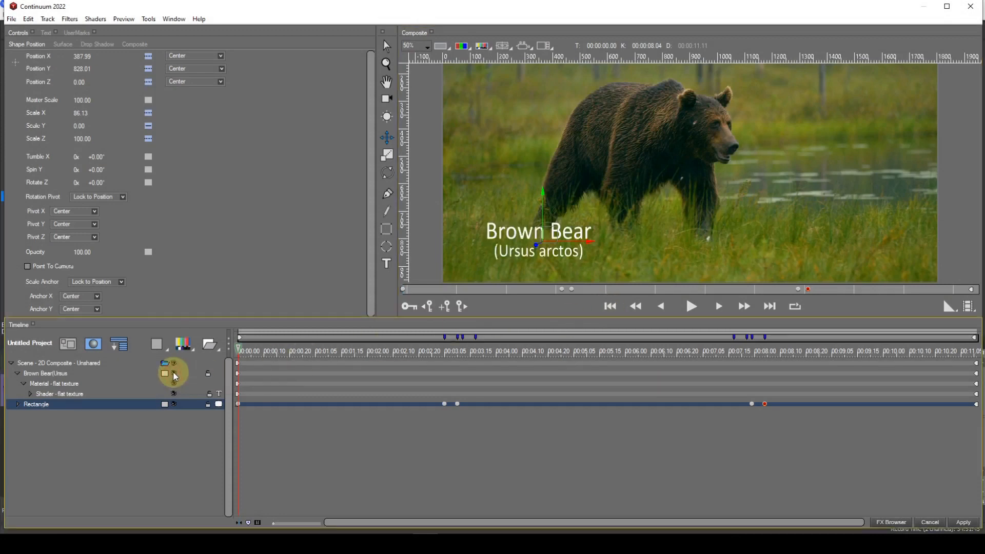
click(62, 374)
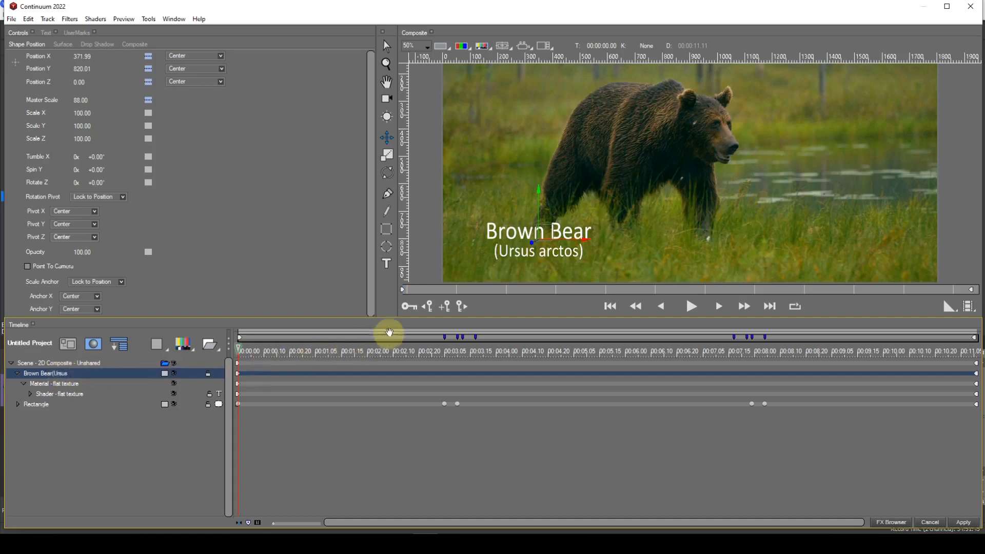
click(446, 309)
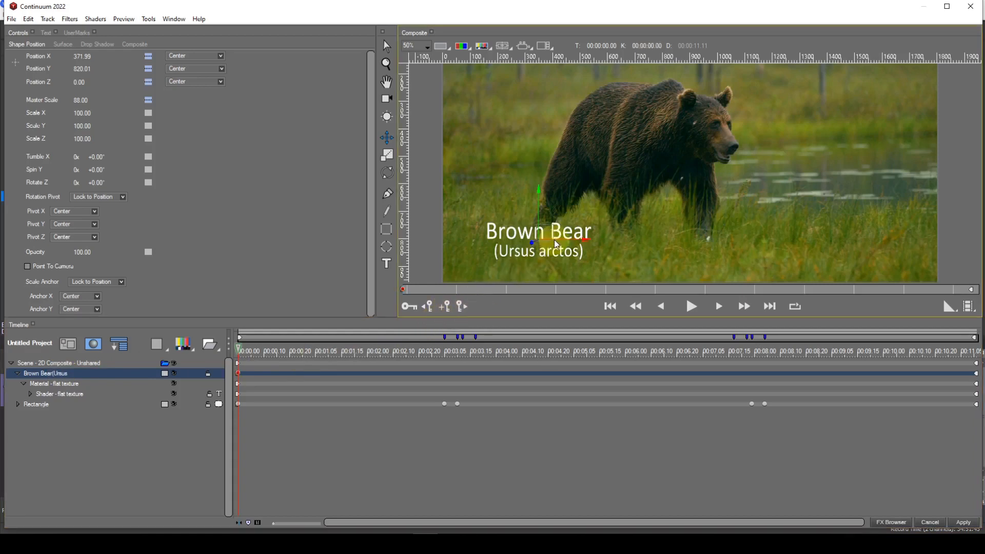
drag(554, 241, 406, 246)
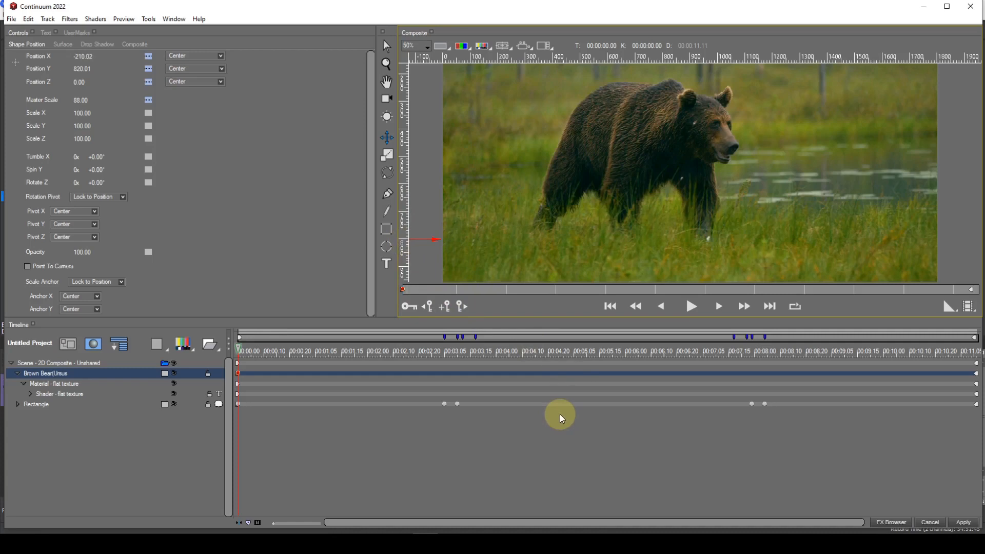
click(149, 57)
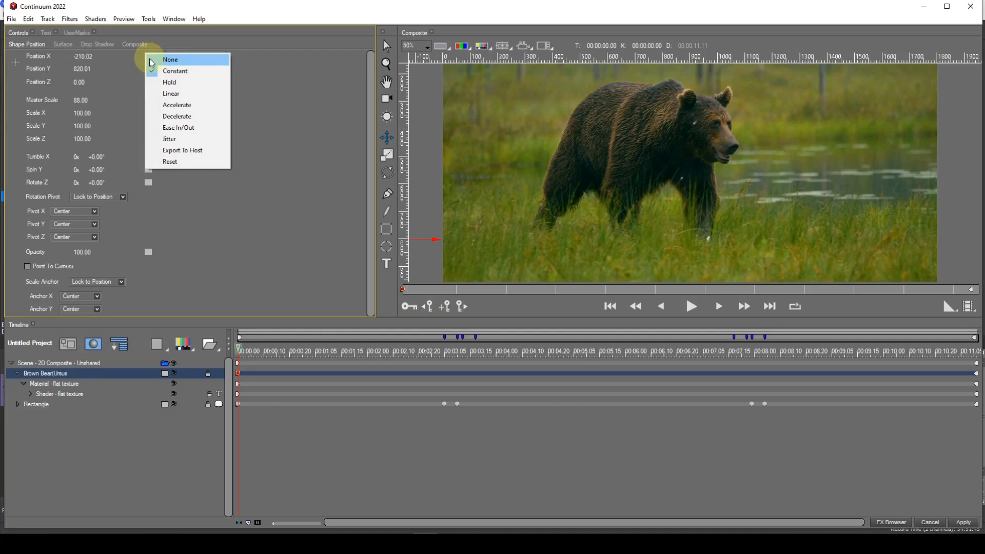
click(152, 84)
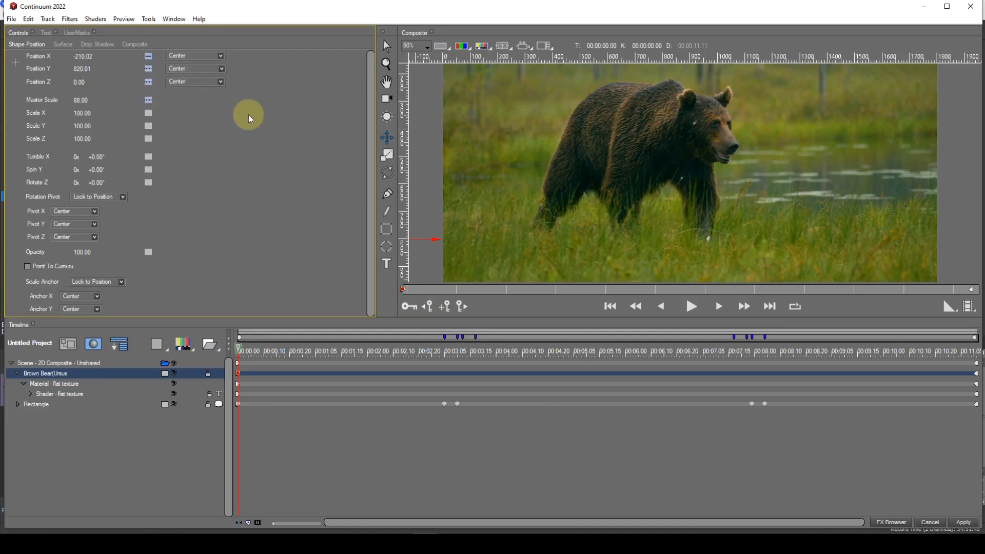
Step: Add a Brown Bear text keyframe at the "Start of text slide in" mark (00:00:03.12) with Linear interpolation for Position X
key(alt+l)
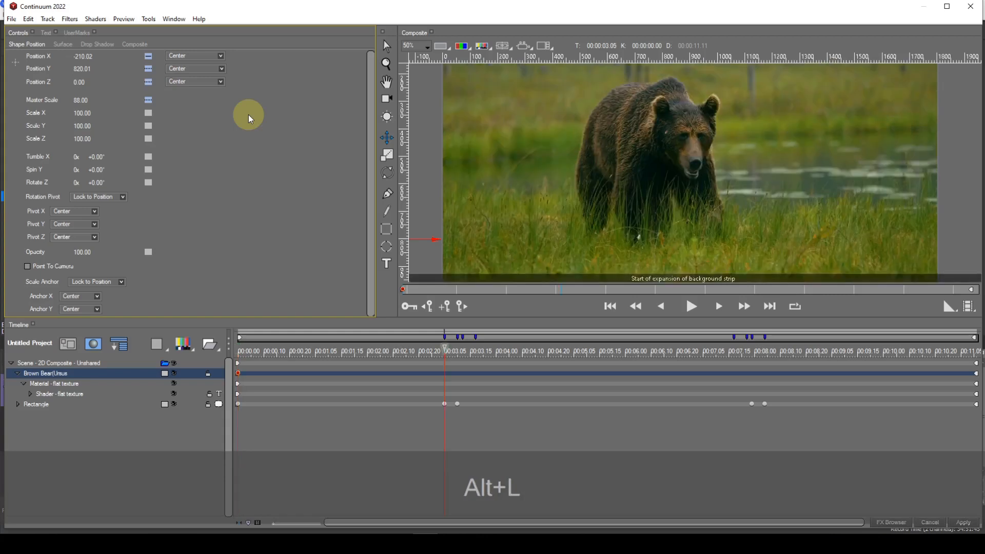
key(l)
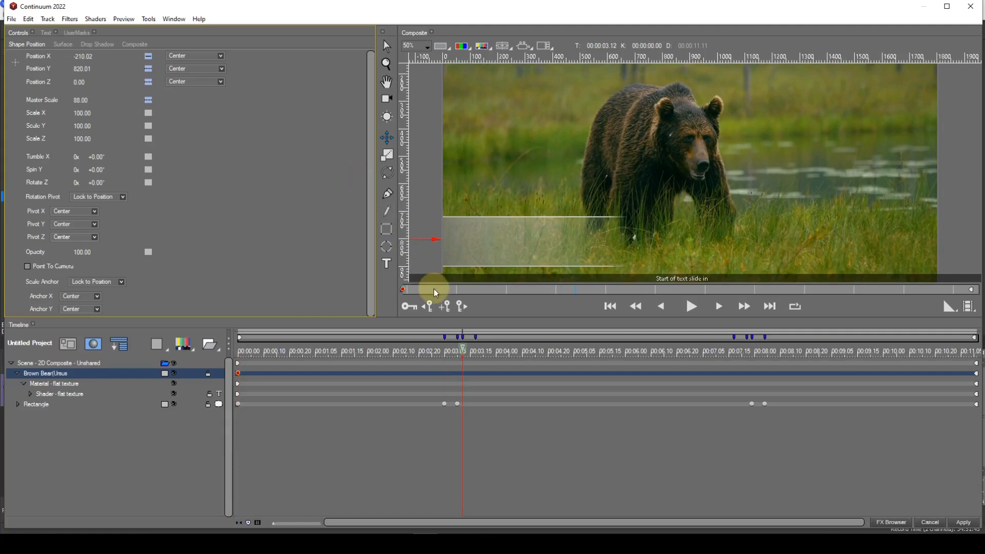
click(447, 307)
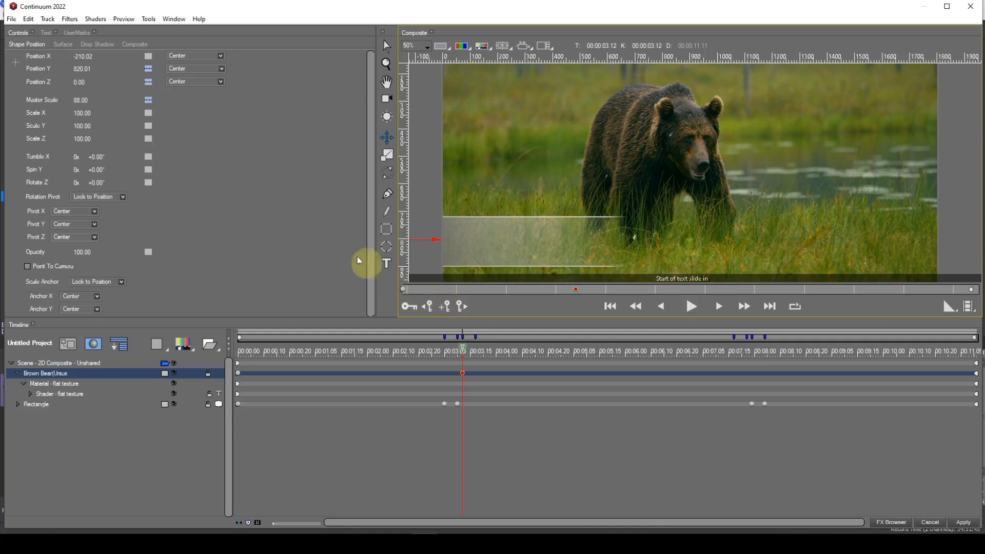
click(151, 56)
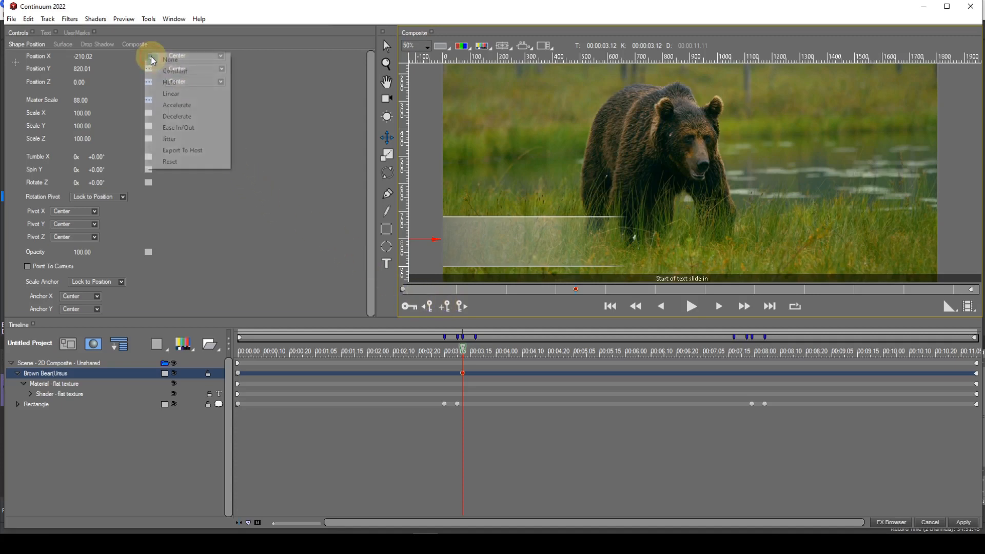
click(160, 94)
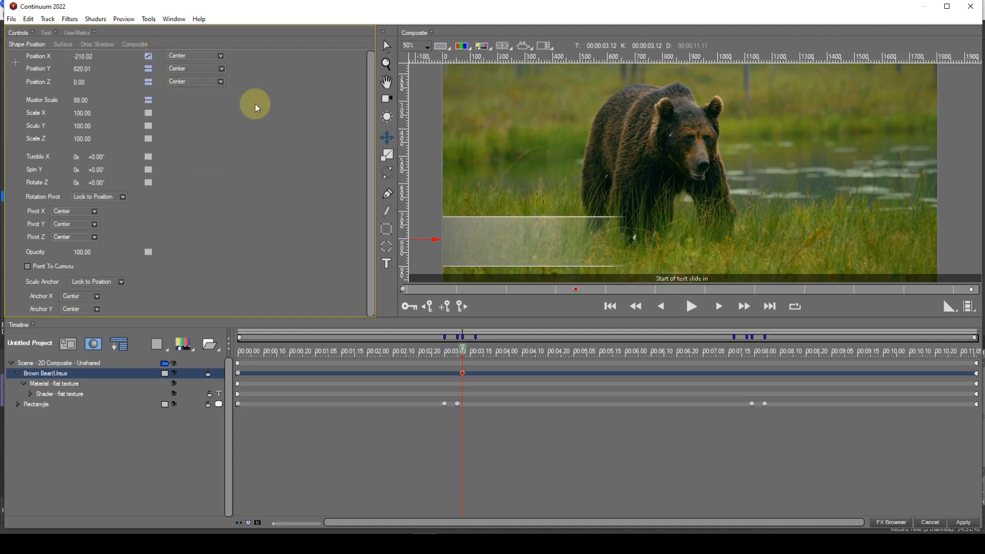
Step: Add a Brown Bear text keyframe at the "End of text slide in" mark (00:00:03.17) with Position X 371.99 and Hold interpolation
key(alt+l)
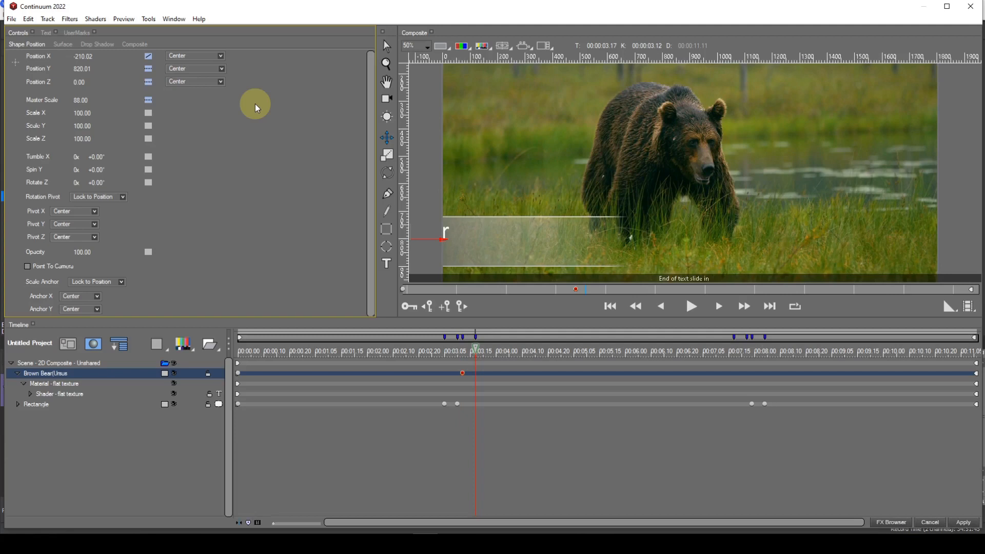
click(442, 308)
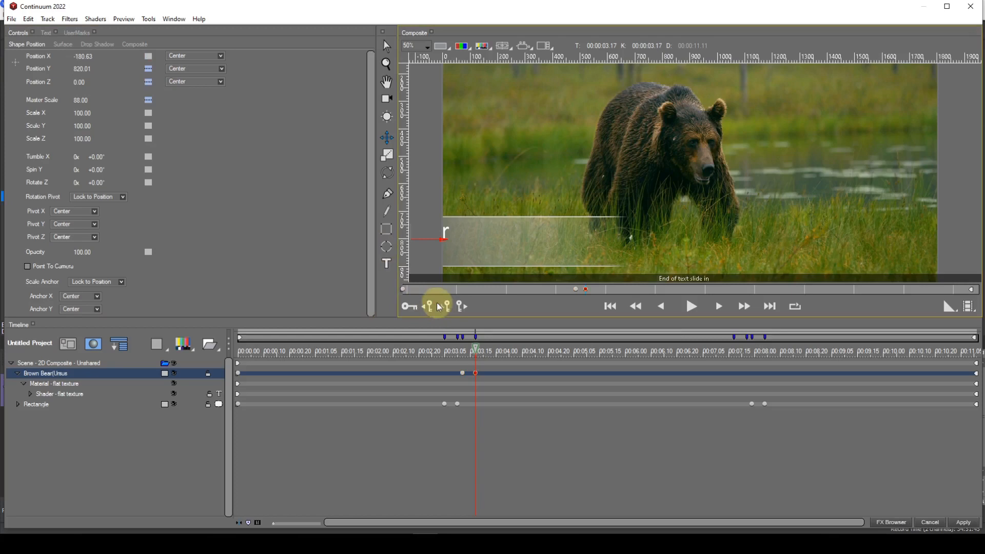
click(86, 57)
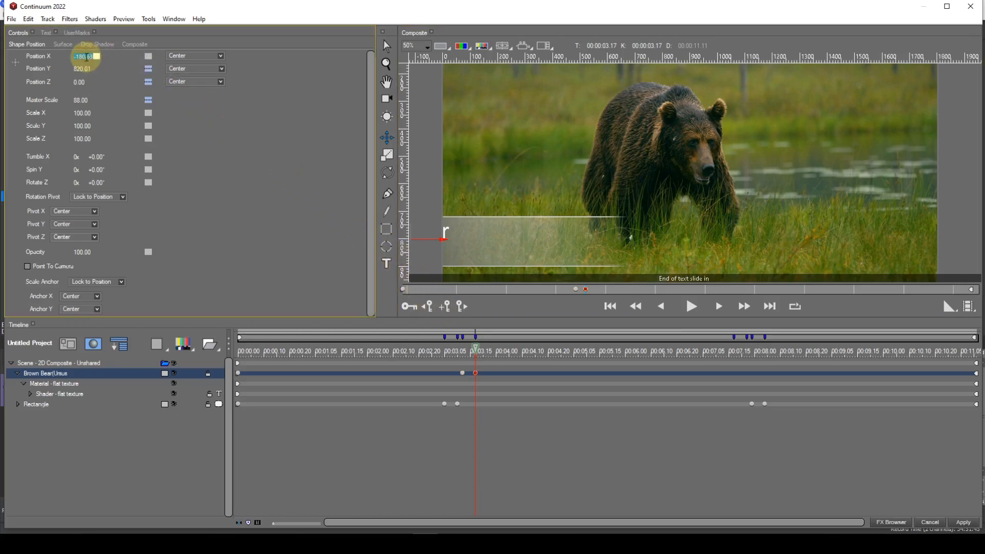
text(3)
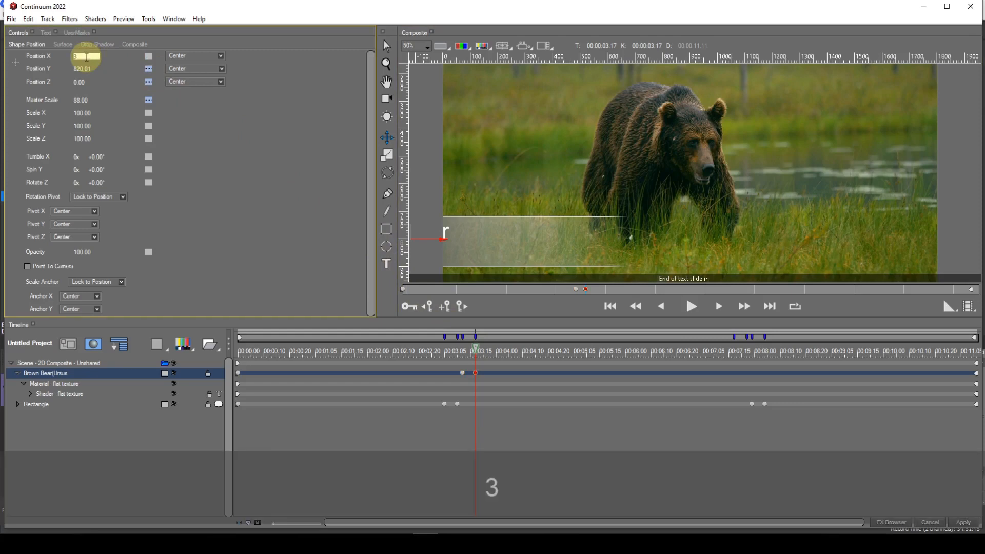
text(71.99)
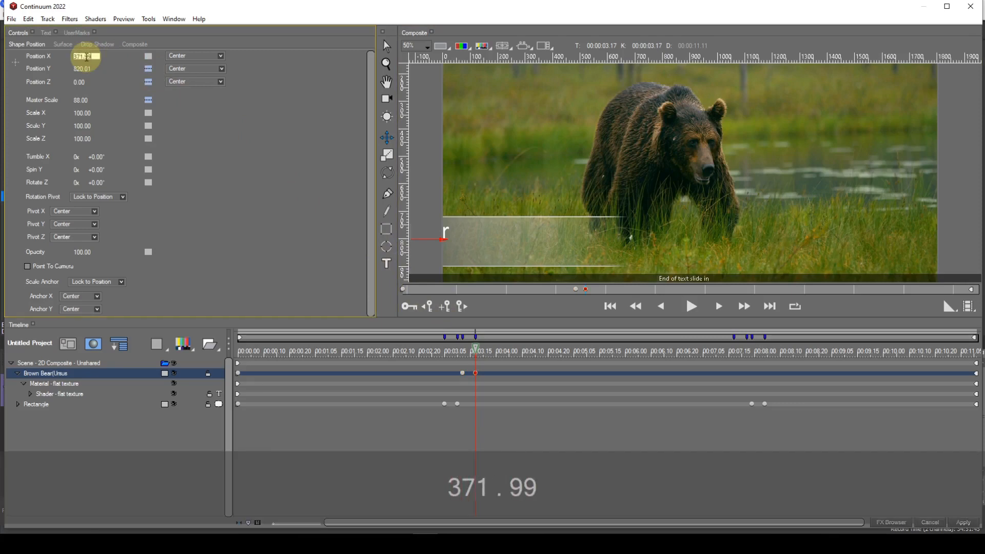
key(Return)
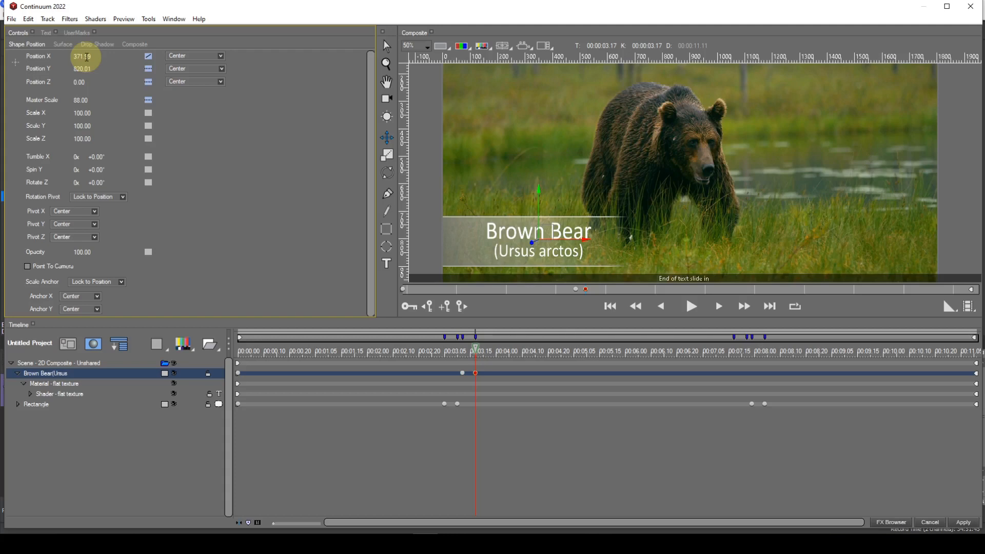
click(148, 56)
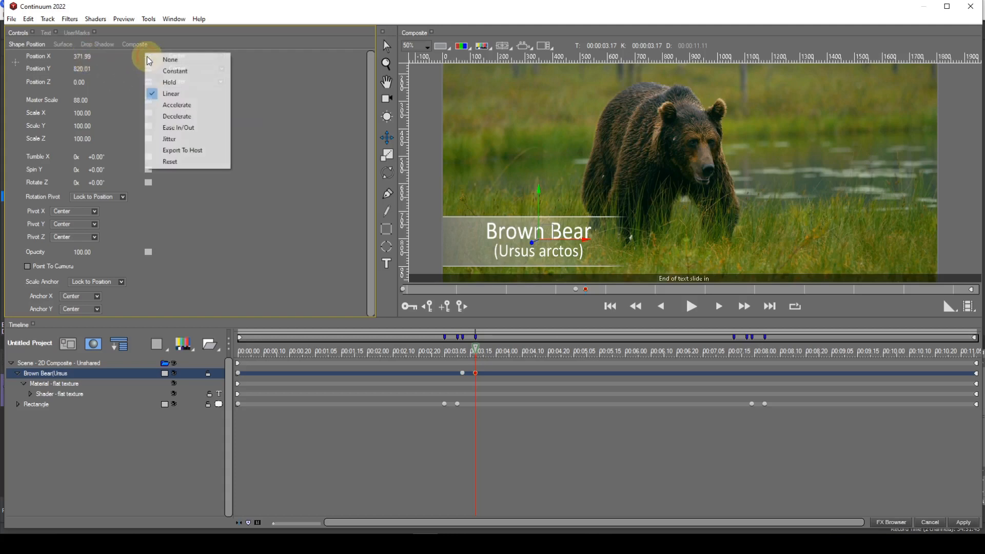
click(154, 82)
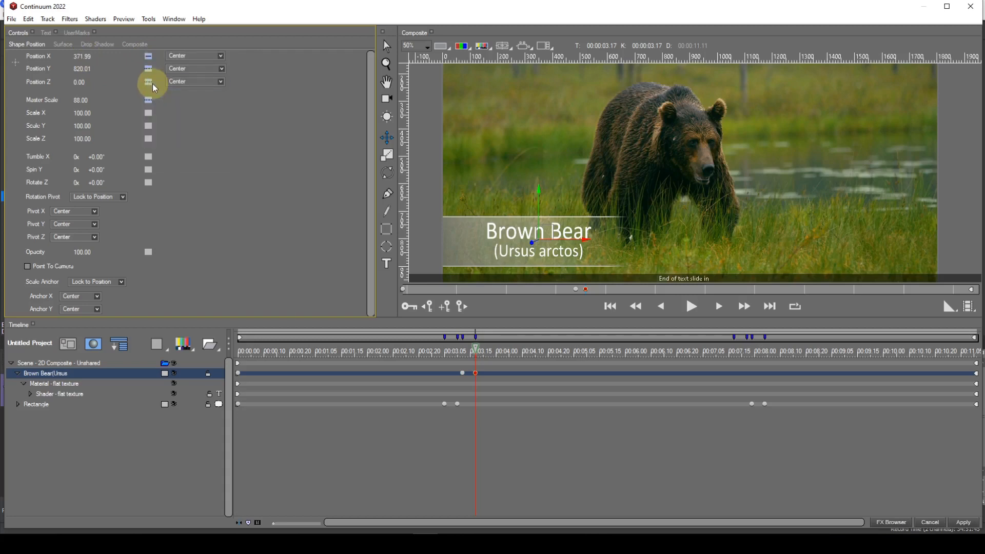
Step: Add a Brown Bear text keyframe at the "Start of text slide out" mark (00:00:07.17) with Linear interpolation for Position X
key(alt+l)
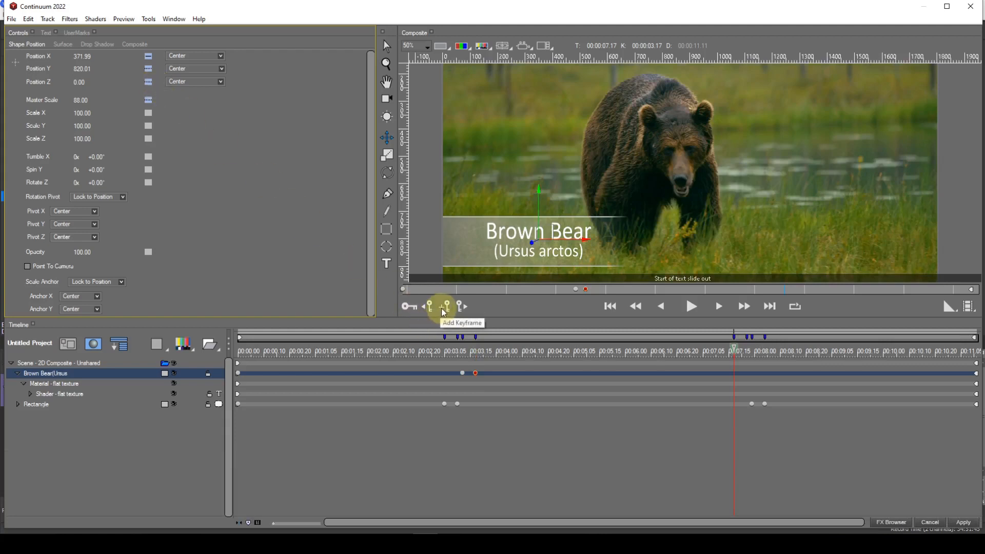
click(148, 56)
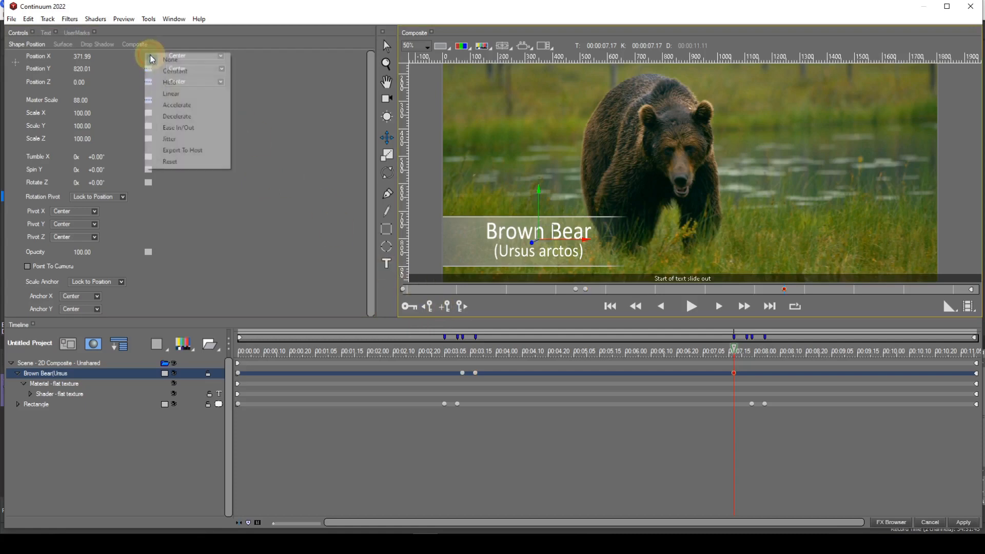
click(156, 94)
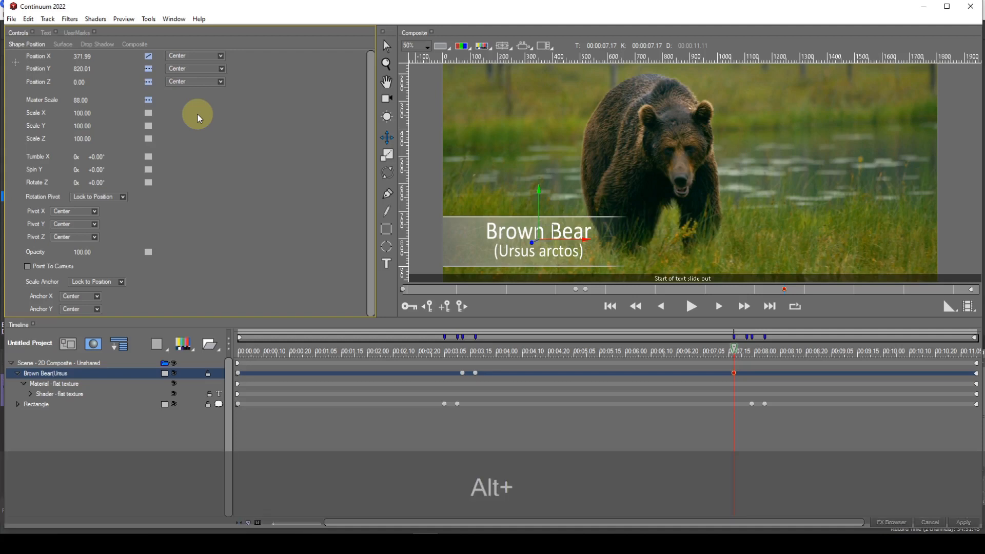
Step: Add a text keyframe at the "End of text slide out" mark (00:00:07.22) and copy the keyframe at the "Start of text slide in" mark
key(alt+l)
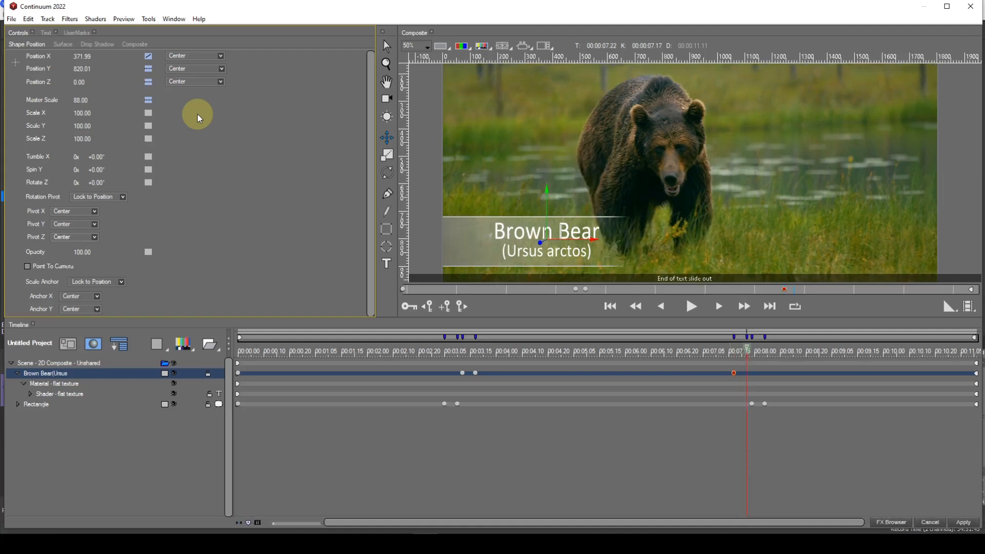
click(444, 308)
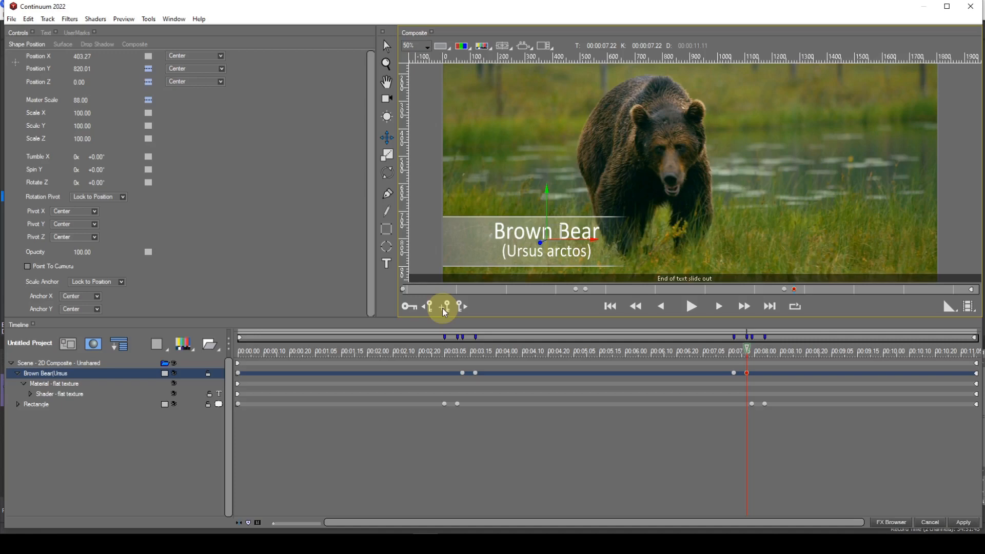
key(alt+j)
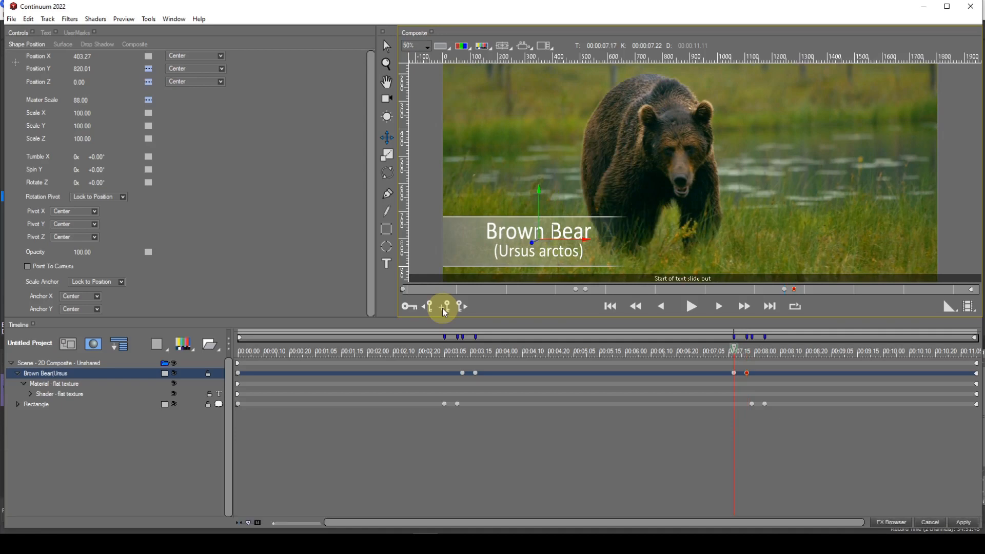
key(j)
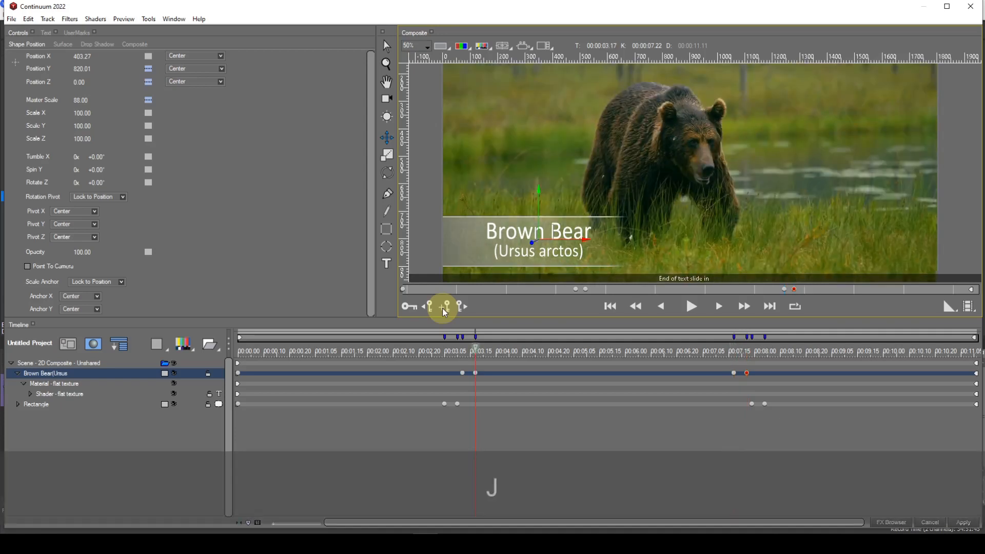
key(j)
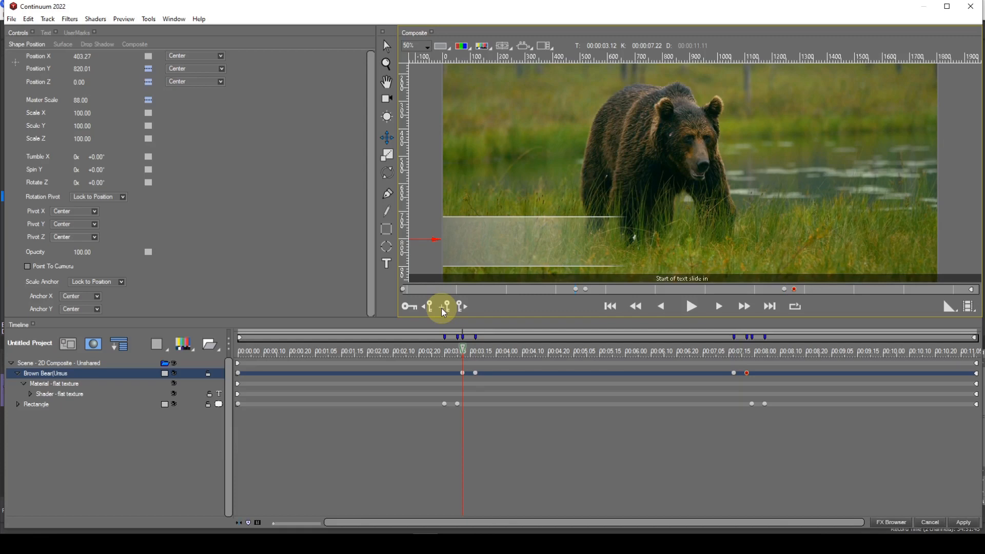
click(463, 374)
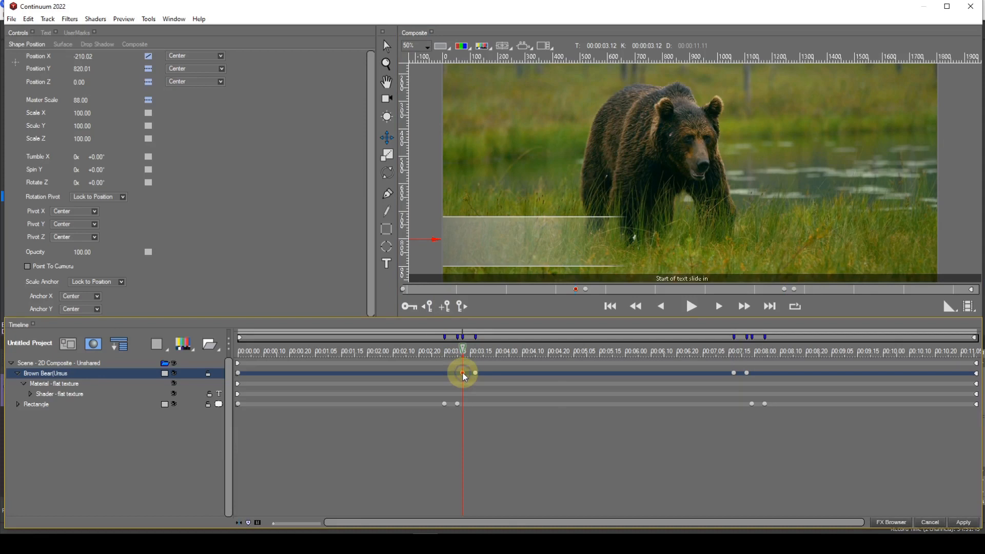
right_click(463, 374)
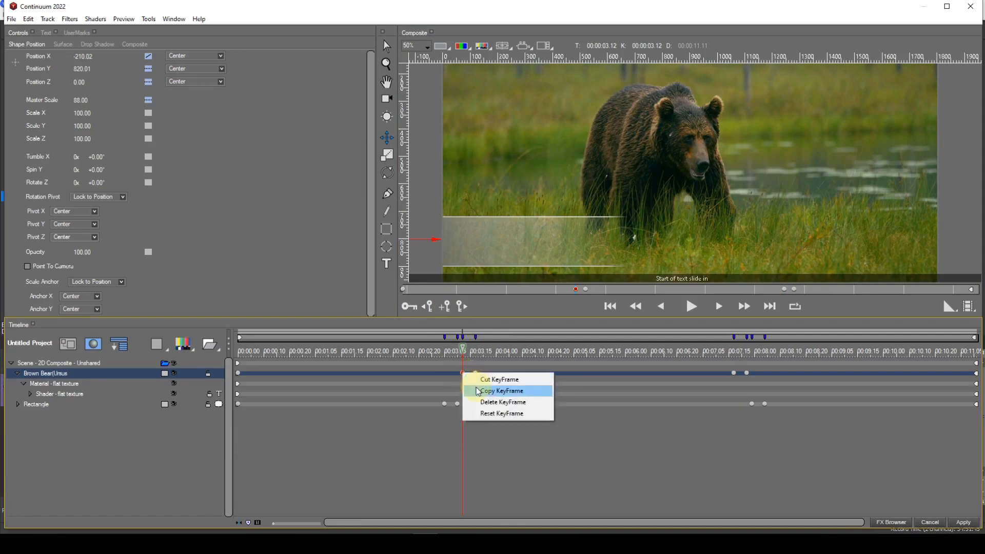
click(478, 391)
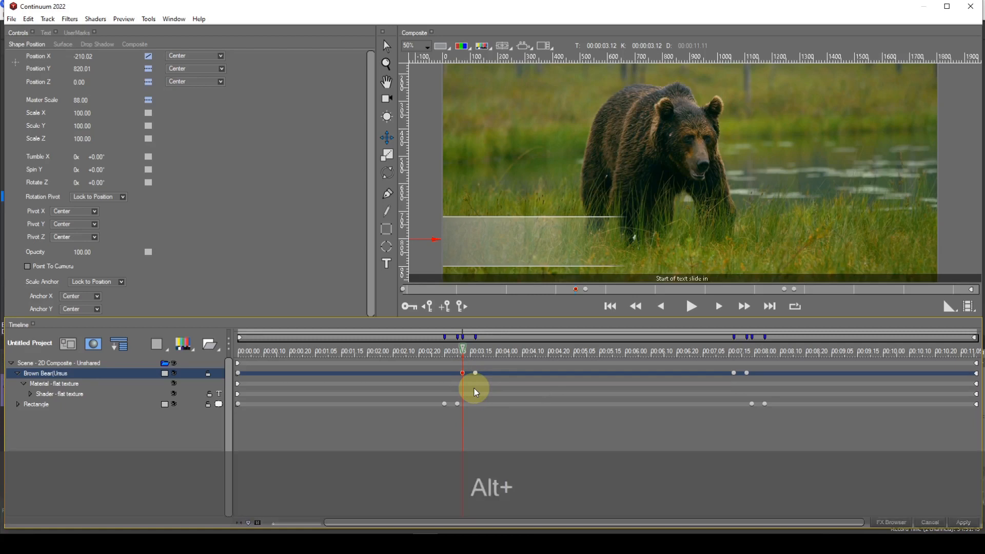
Step: Paste the copied keyframe onto the text keyframe at the "End of text slide out" mark and set Position X to Hold interpolation
key(alt+l)
key(alt+l)
key(alt+l)
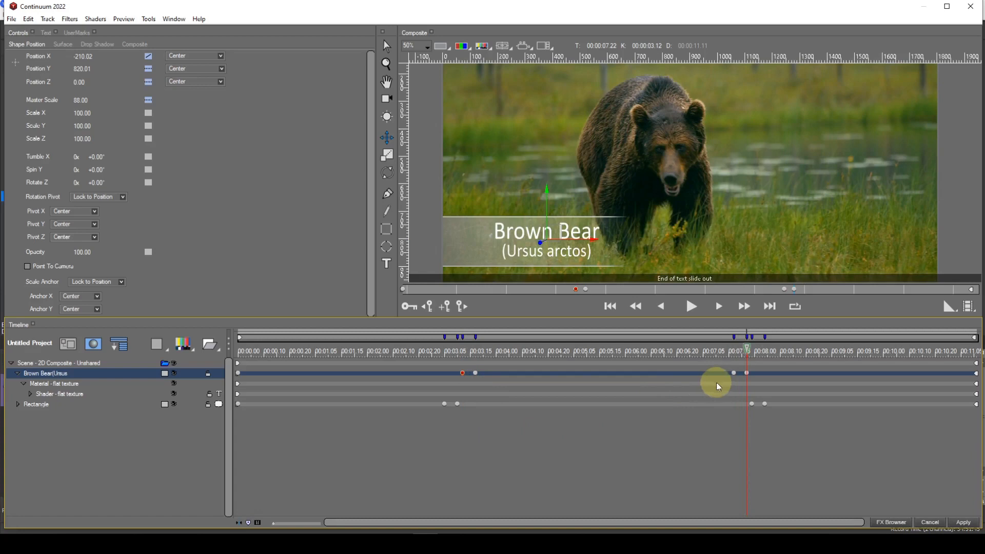
click(746, 373)
key(alt+l)
key(ctrl+v)
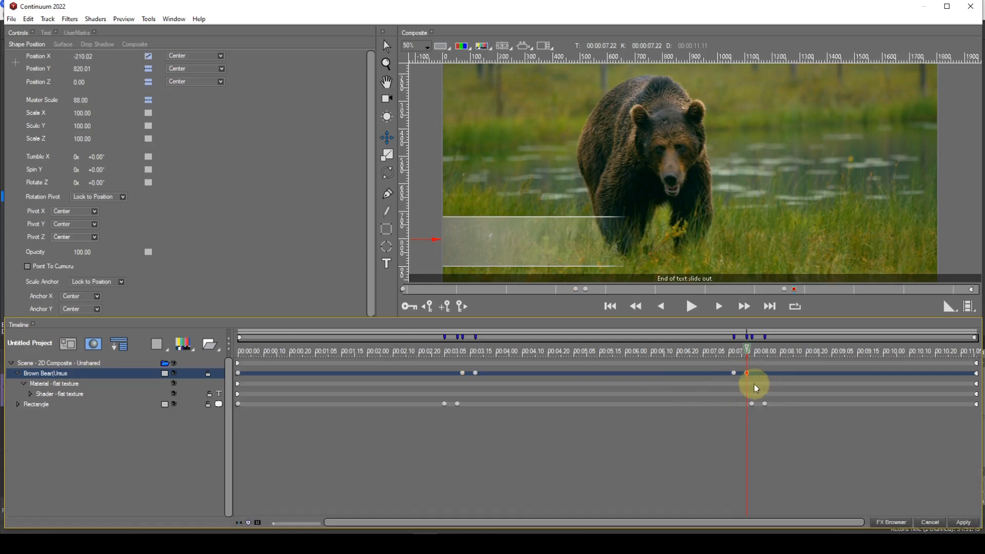
click(150, 56)
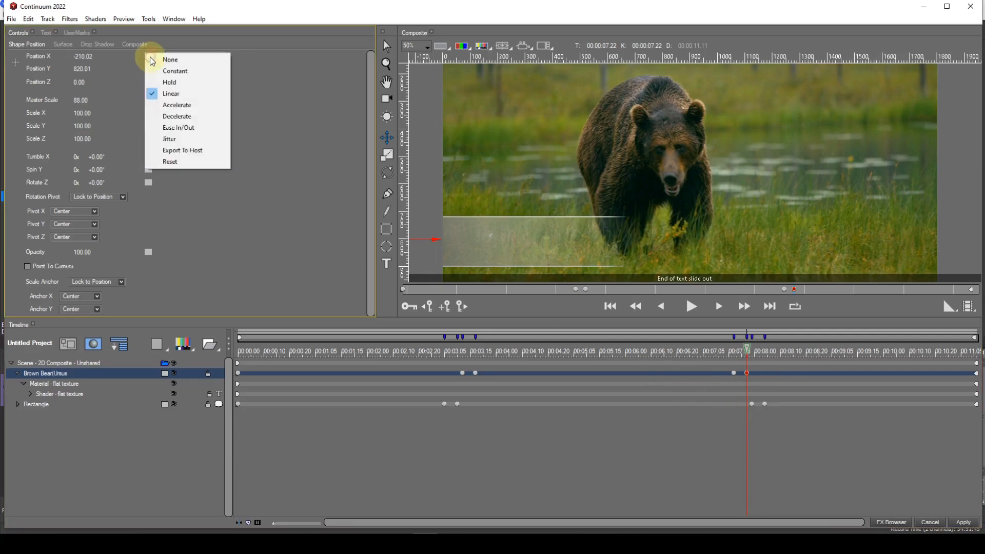
click(156, 83)
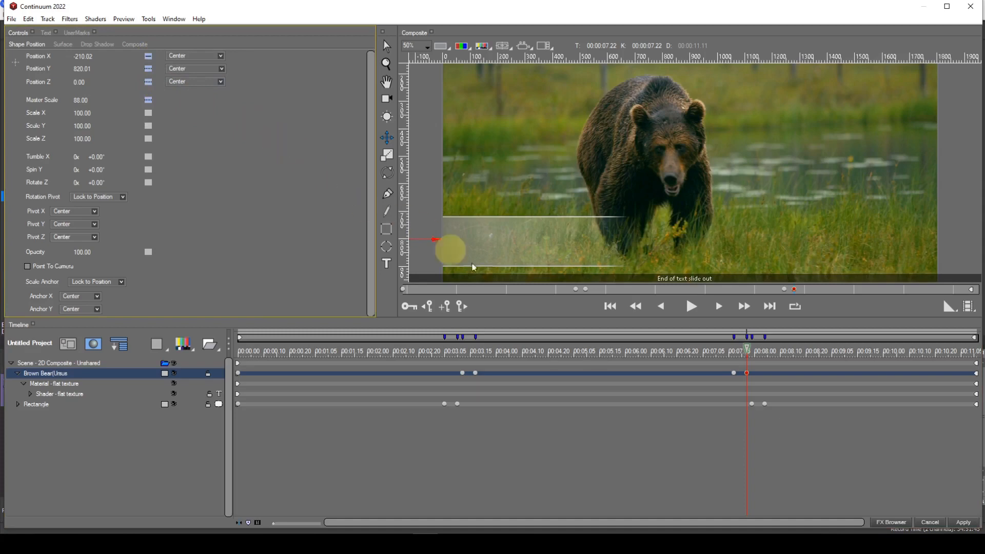
Step: Play the composition from the start to review the text sliding in and out with the background strip
click(613, 308)
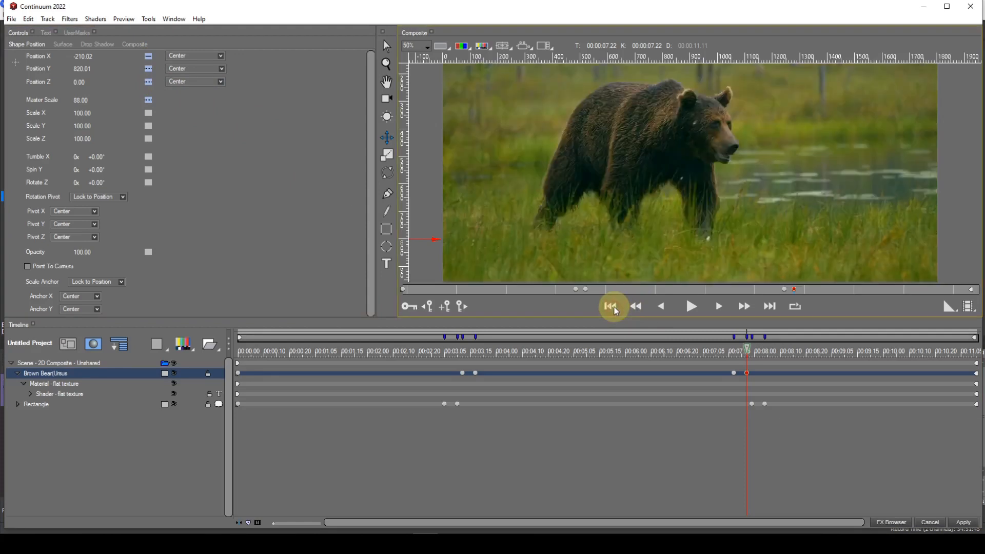
click(691, 307)
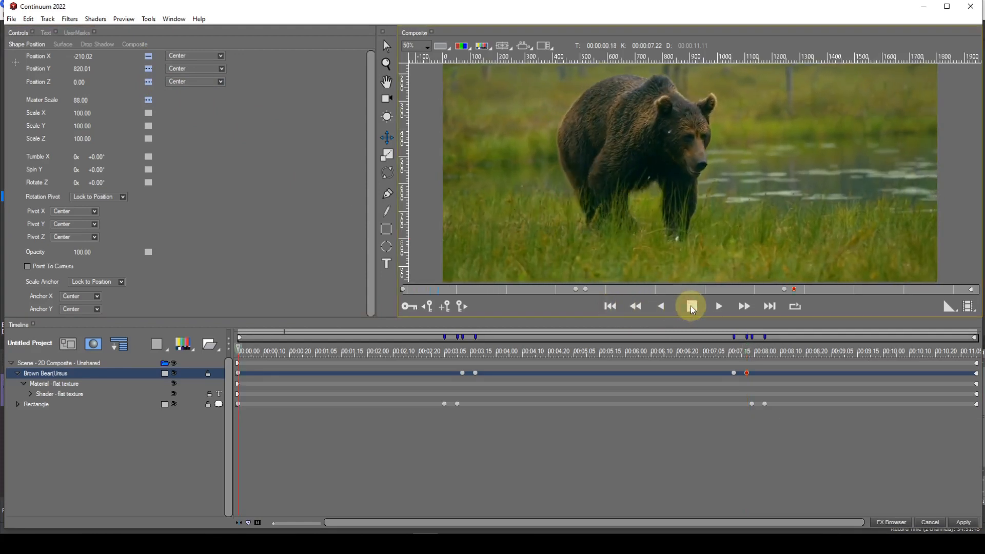